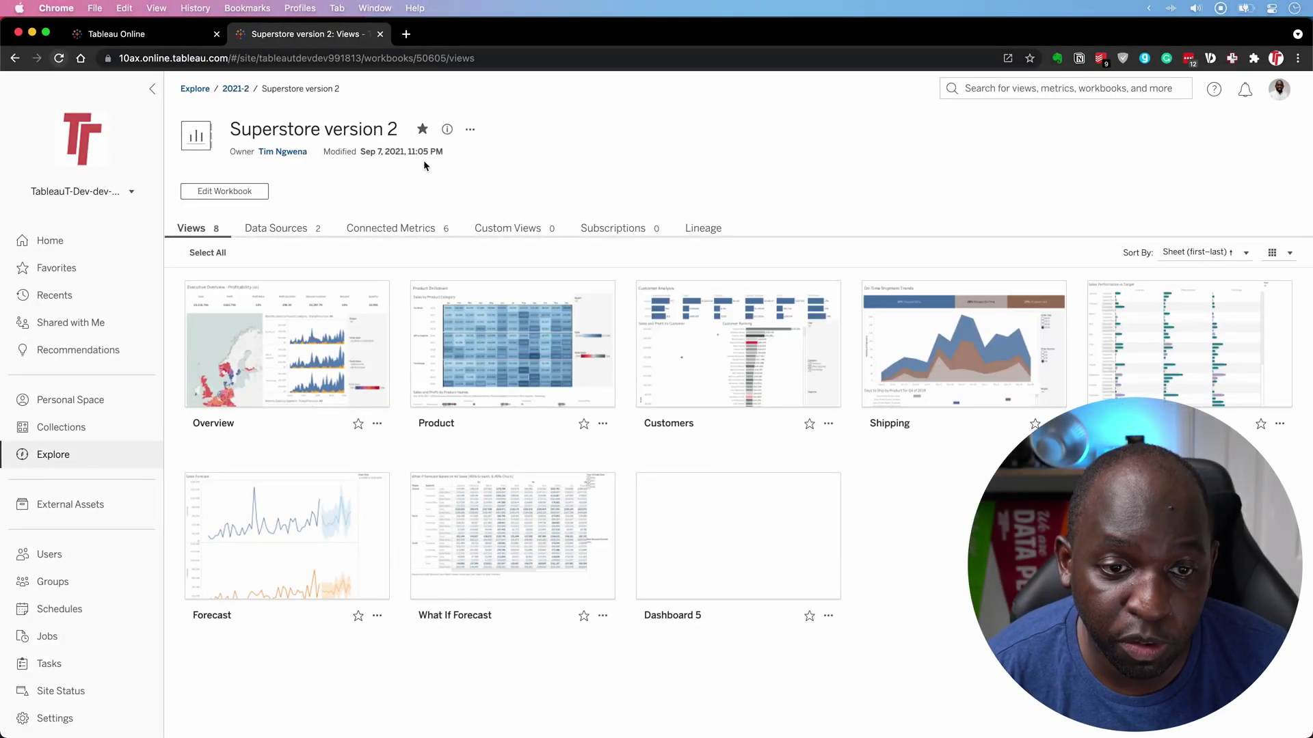
Check the Superstore version 2 workbook's data sources, then return to its views
click(288, 234)
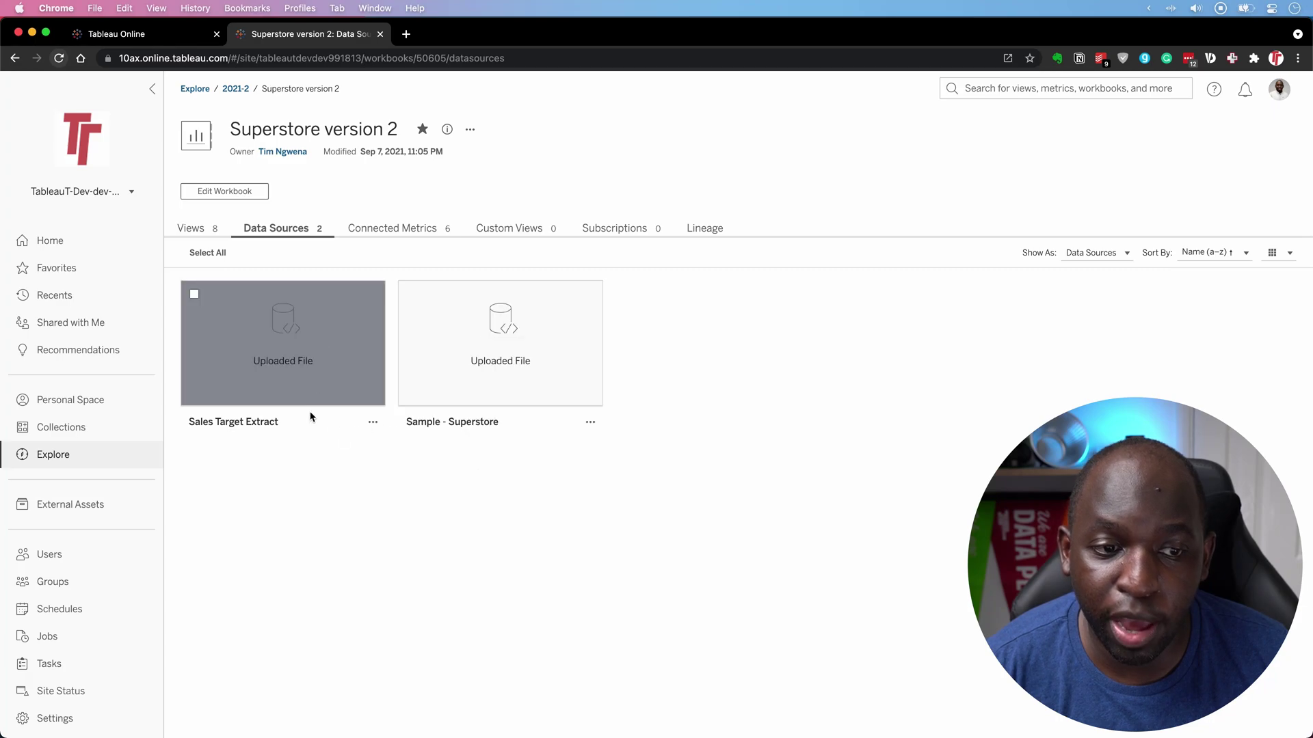
click(202, 232)
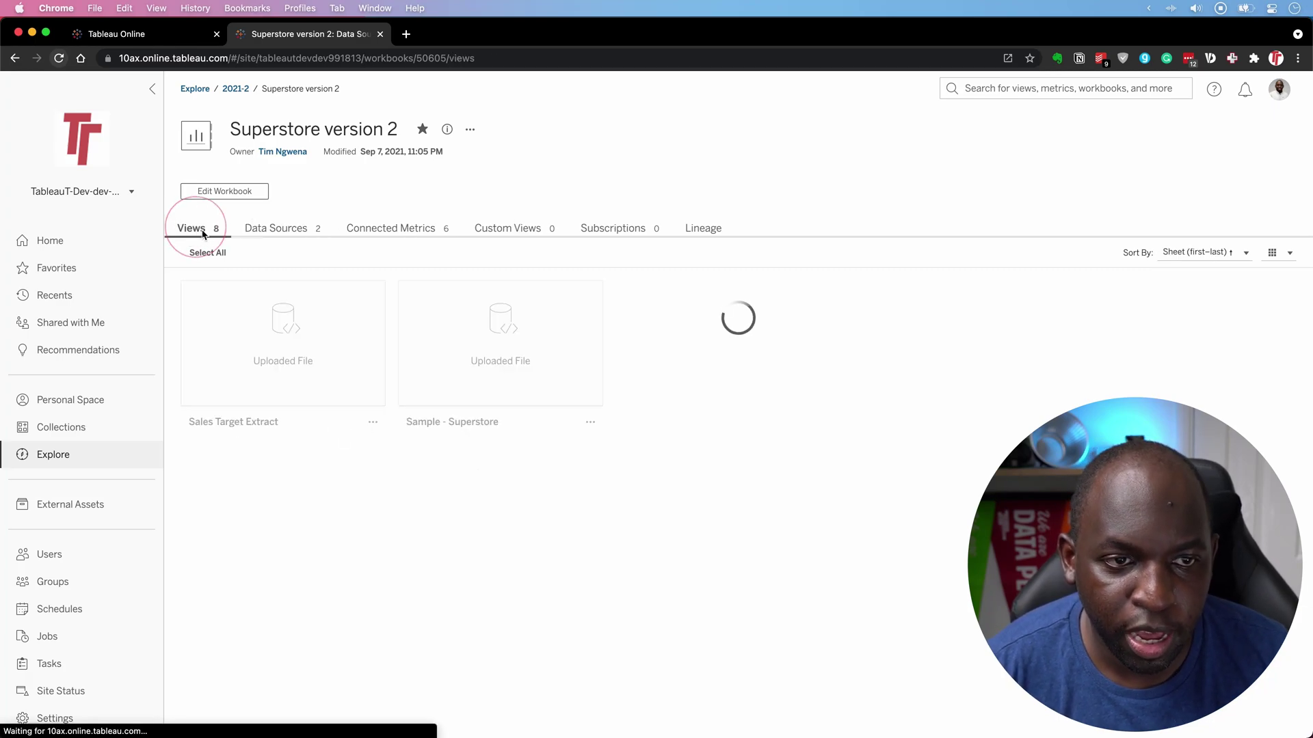
key(alt+shift+a)
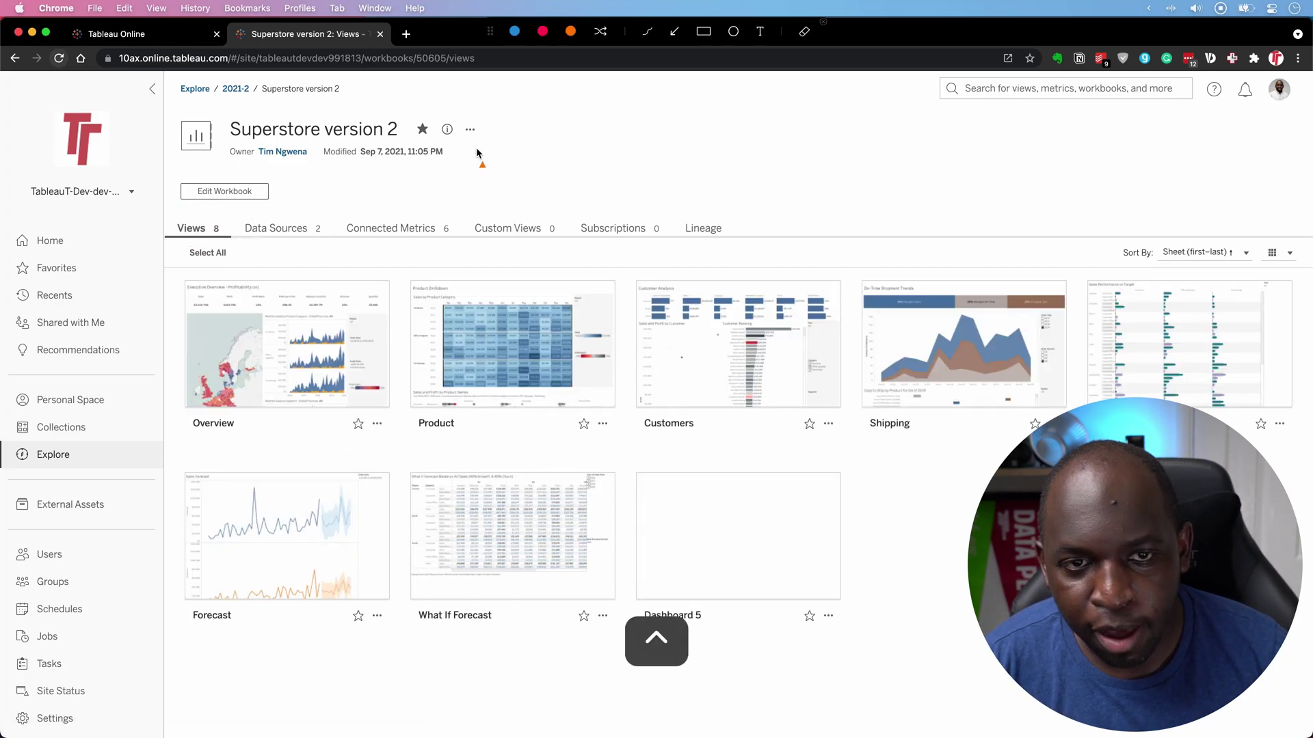
drag(546, 166, 475, 137)
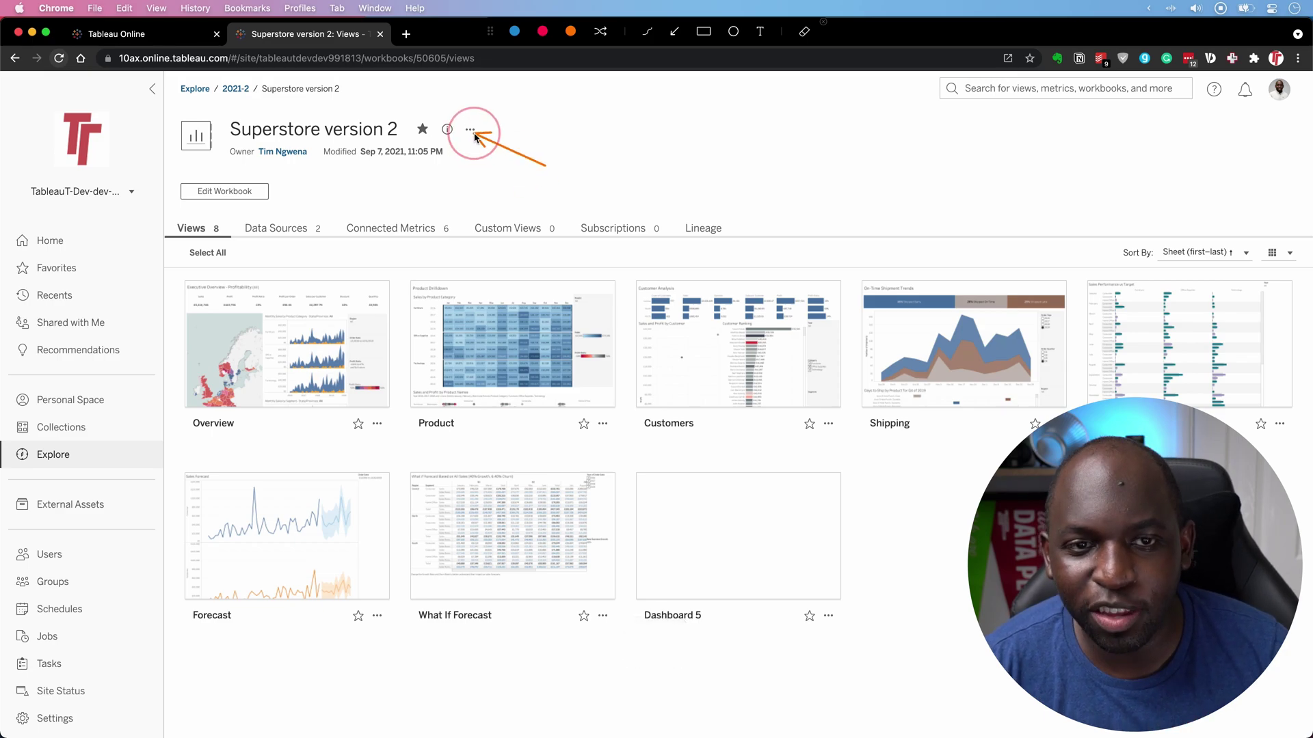
key(ctrl)
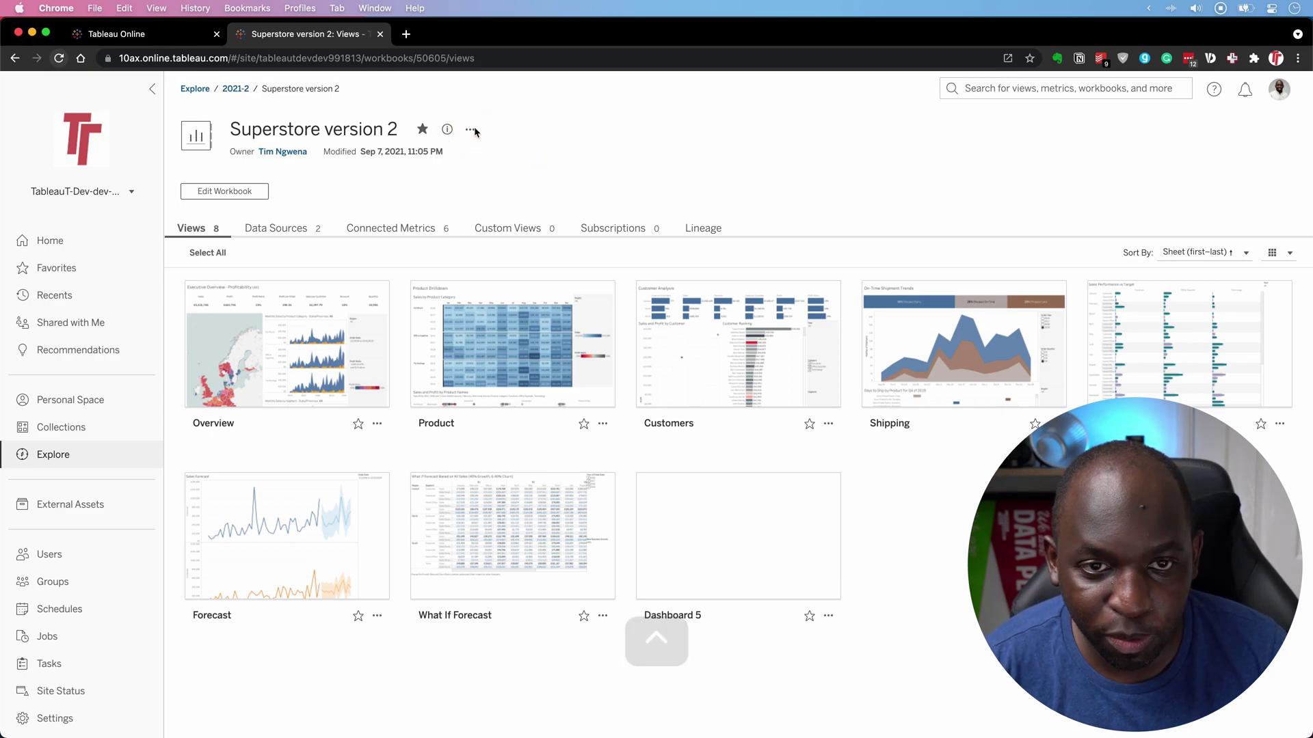
Open the workbook's actions menu and dismiss it without choosing an action
click(471, 129)
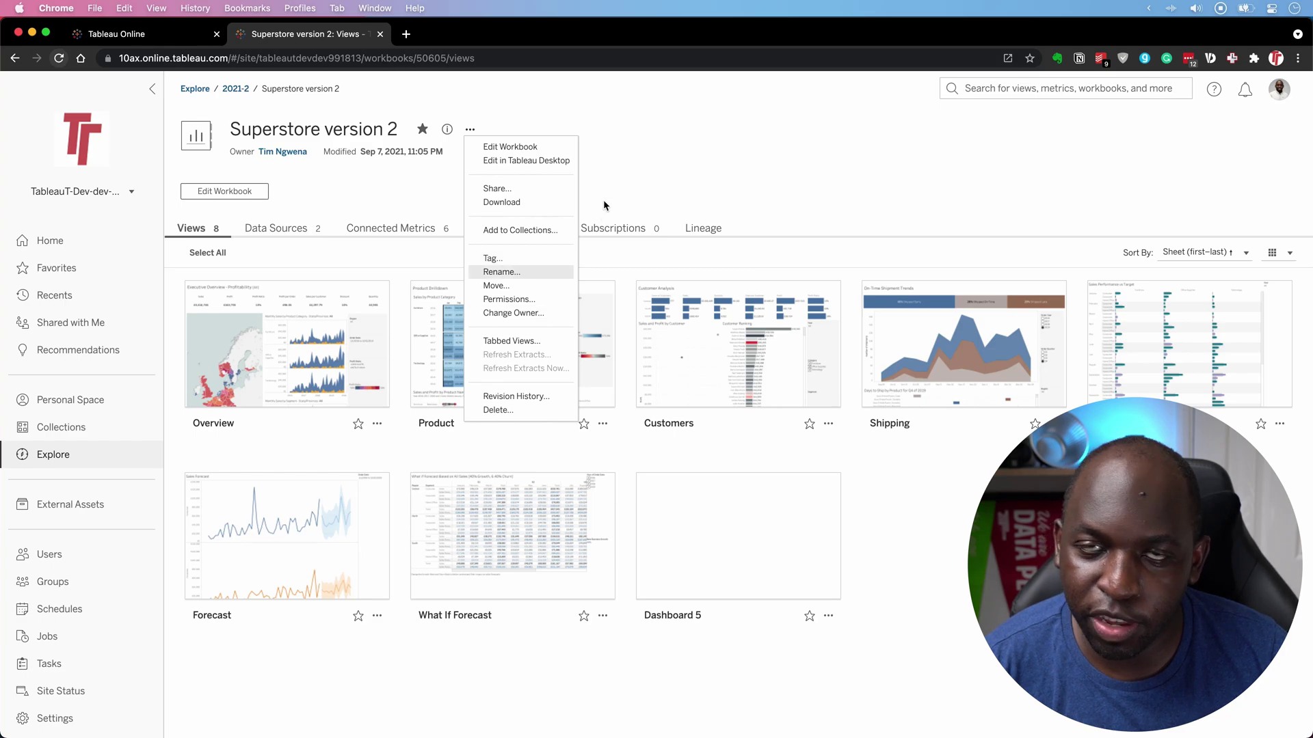
click(674, 168)
key(ctrl)
drag(565, 152, 449, 130)
key(ctrl)
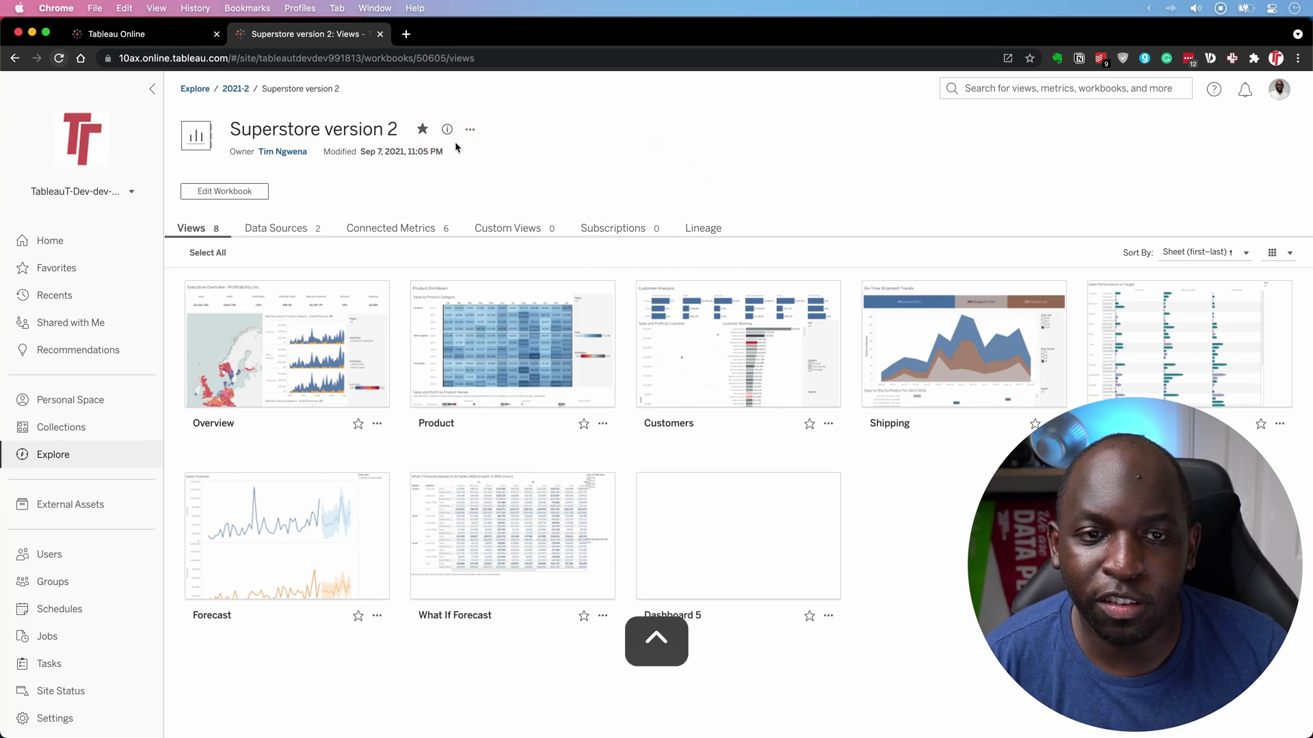
click(448, 130)
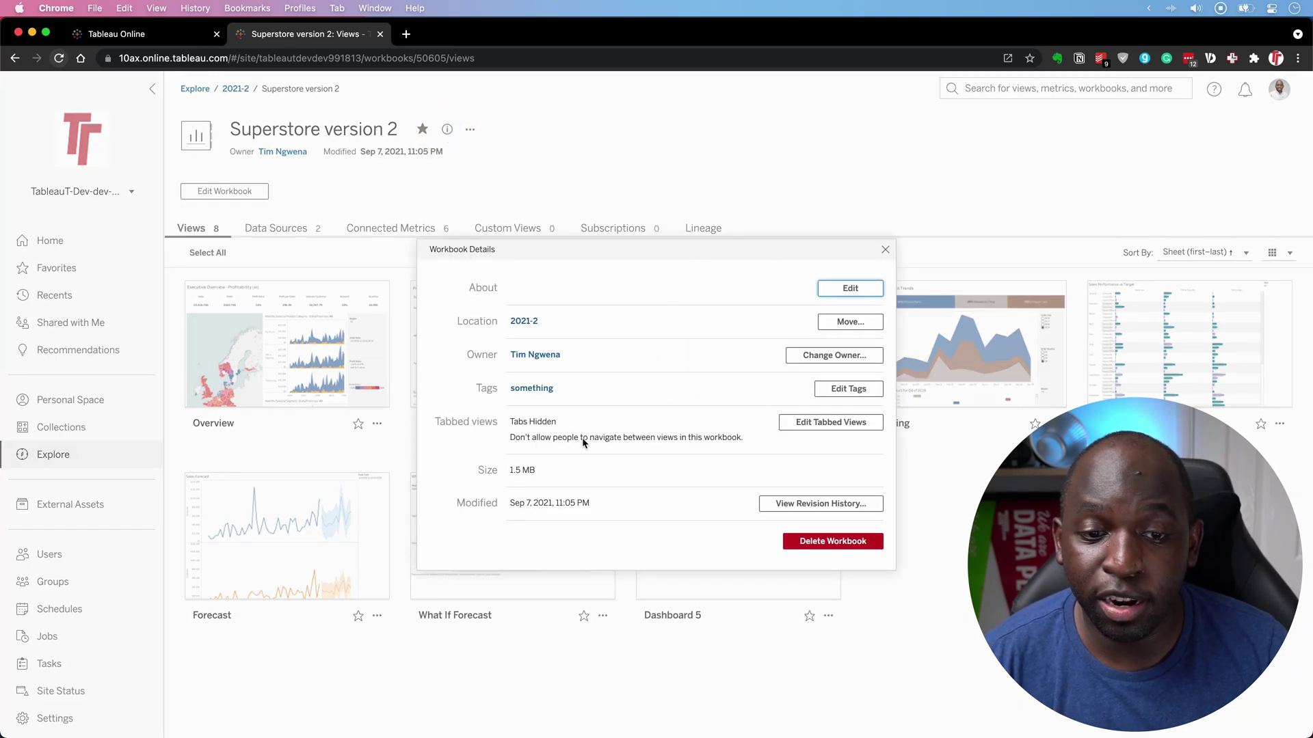
key(ctrl)
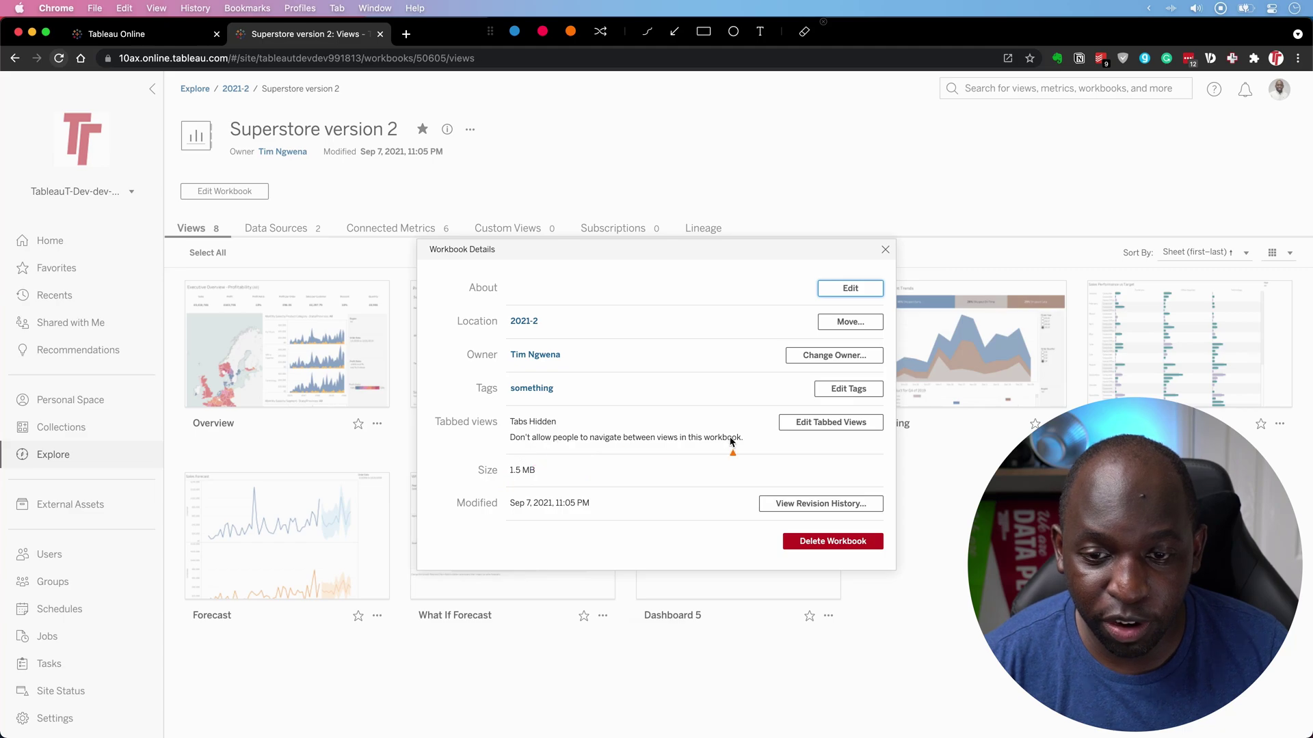
mouse_move(760, 385)
mouse_down()
mouse_move(730, 419)
mouse_move(538, 446)
mouse_up()
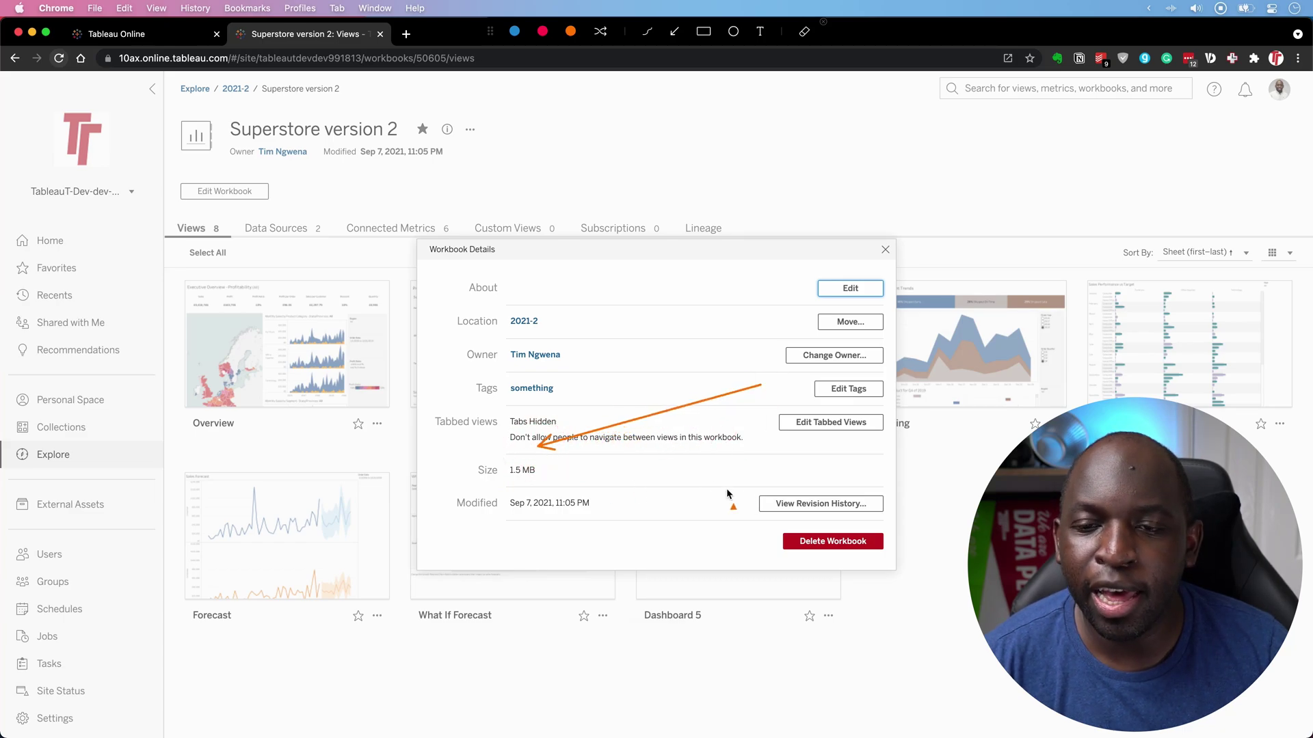
key(ctrl)
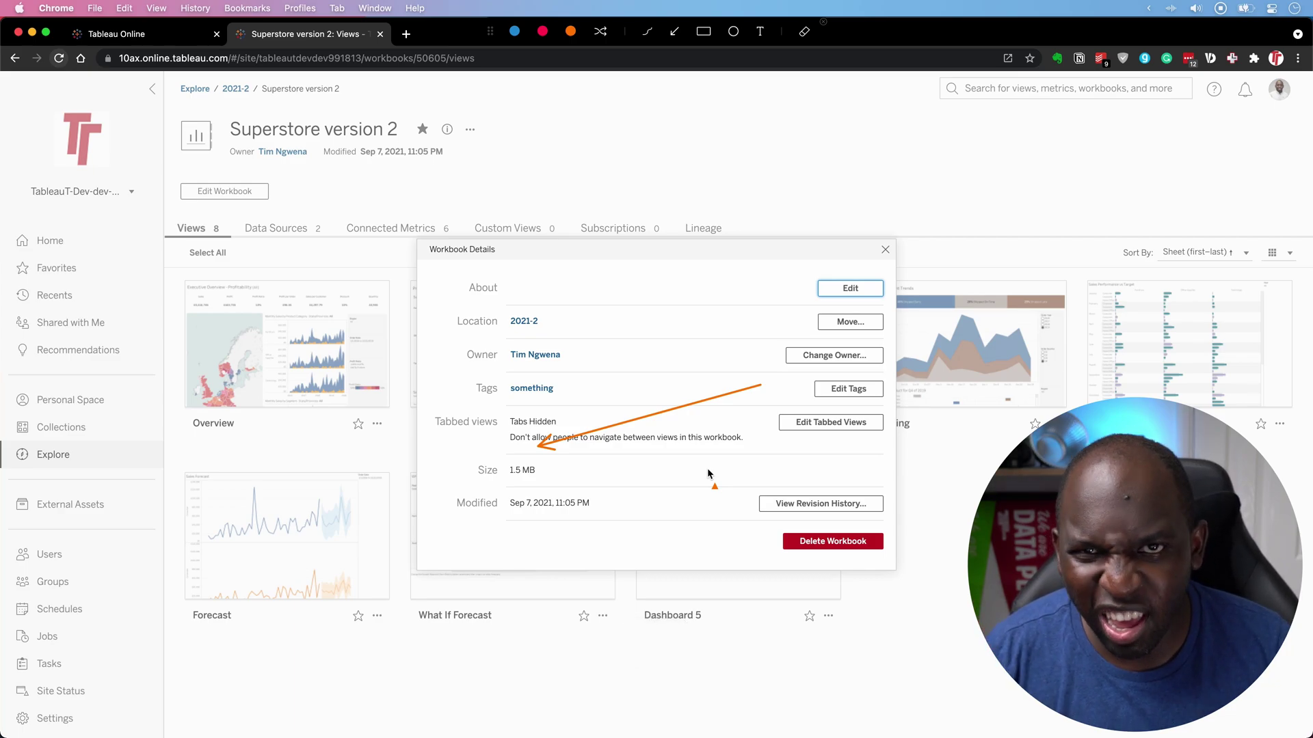
key(Escape)
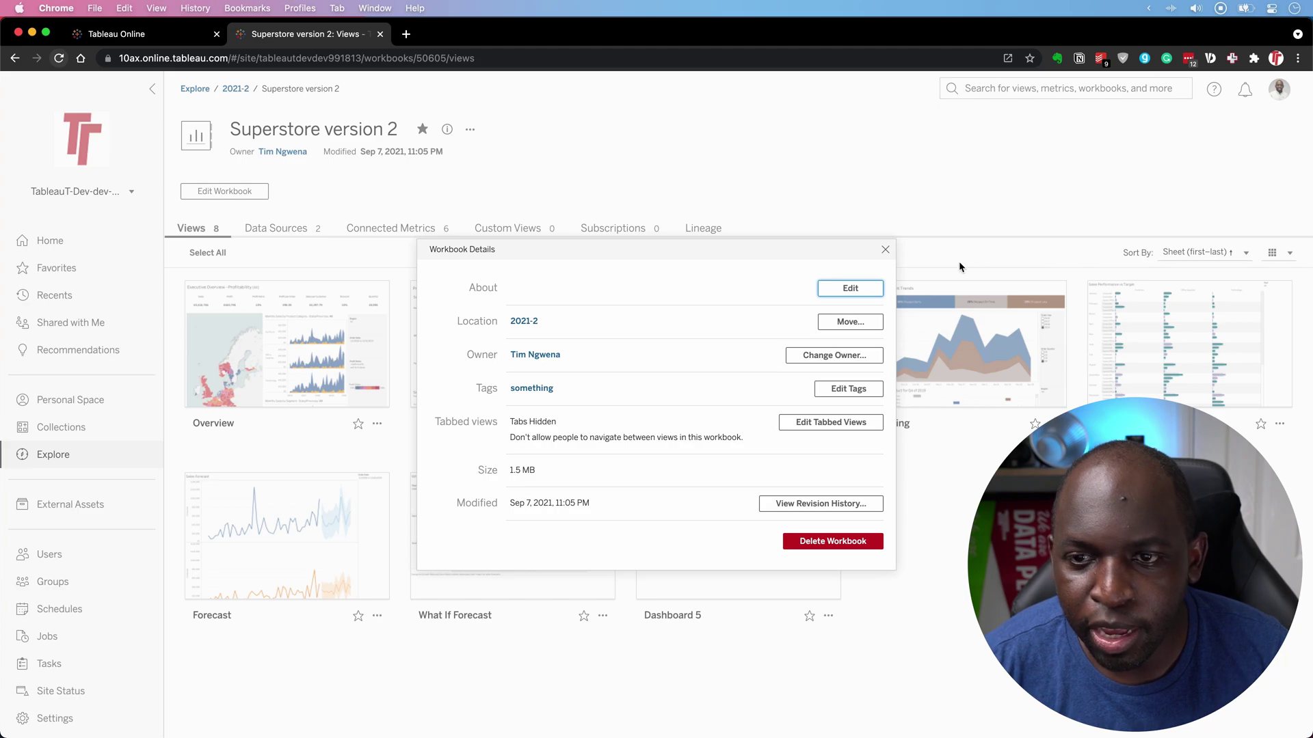
Close Workbook Details, go Home, and open the recent Sheet 1 view of the Test workbook
click(884, 250)
click(49, 238)
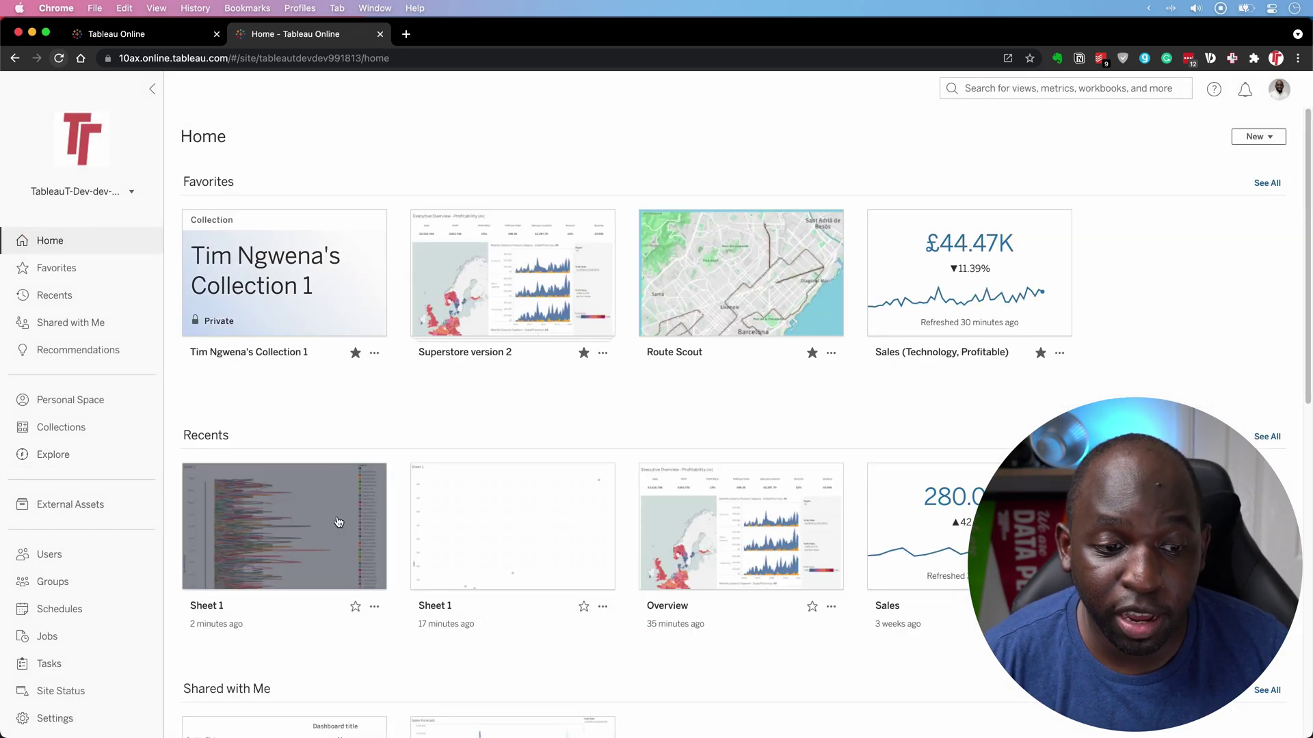
key(ctrl+alt+a)
drag(394, 404, 286, 527)
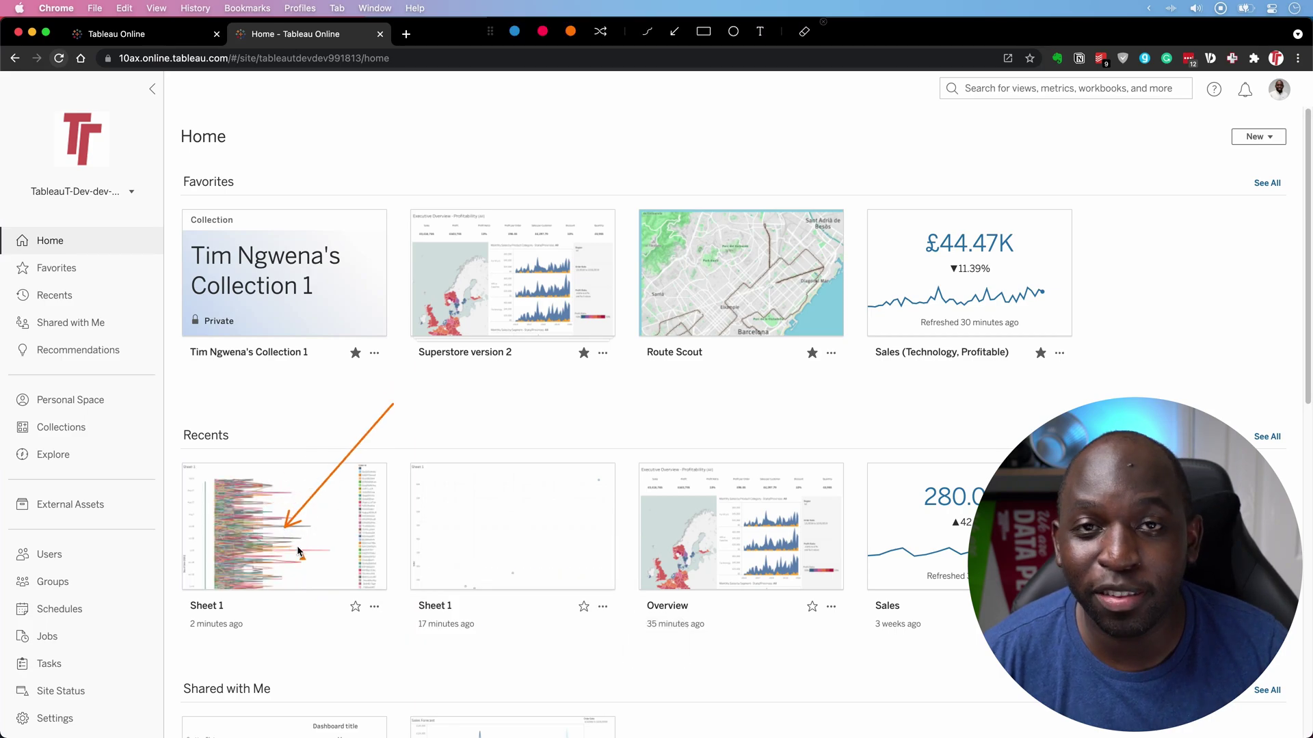
key(Escape)
mouse_move(288, 557)
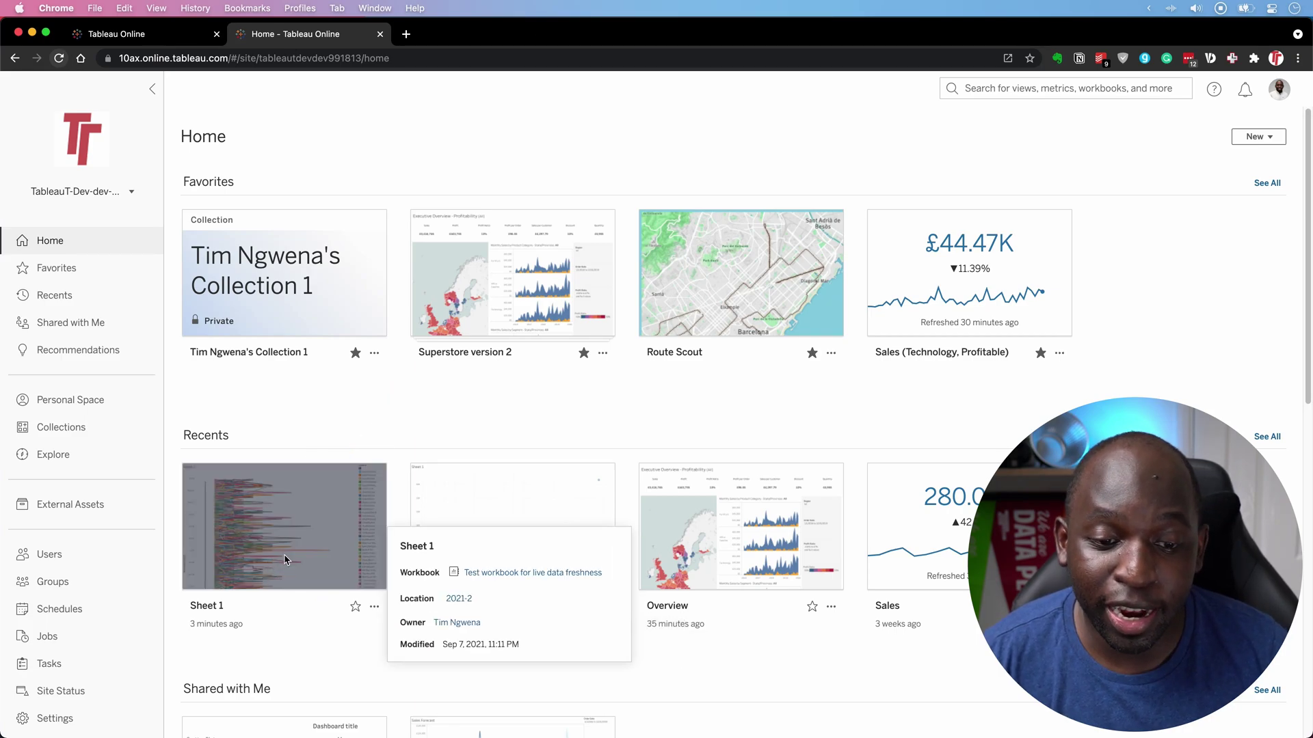
click(262, 546)
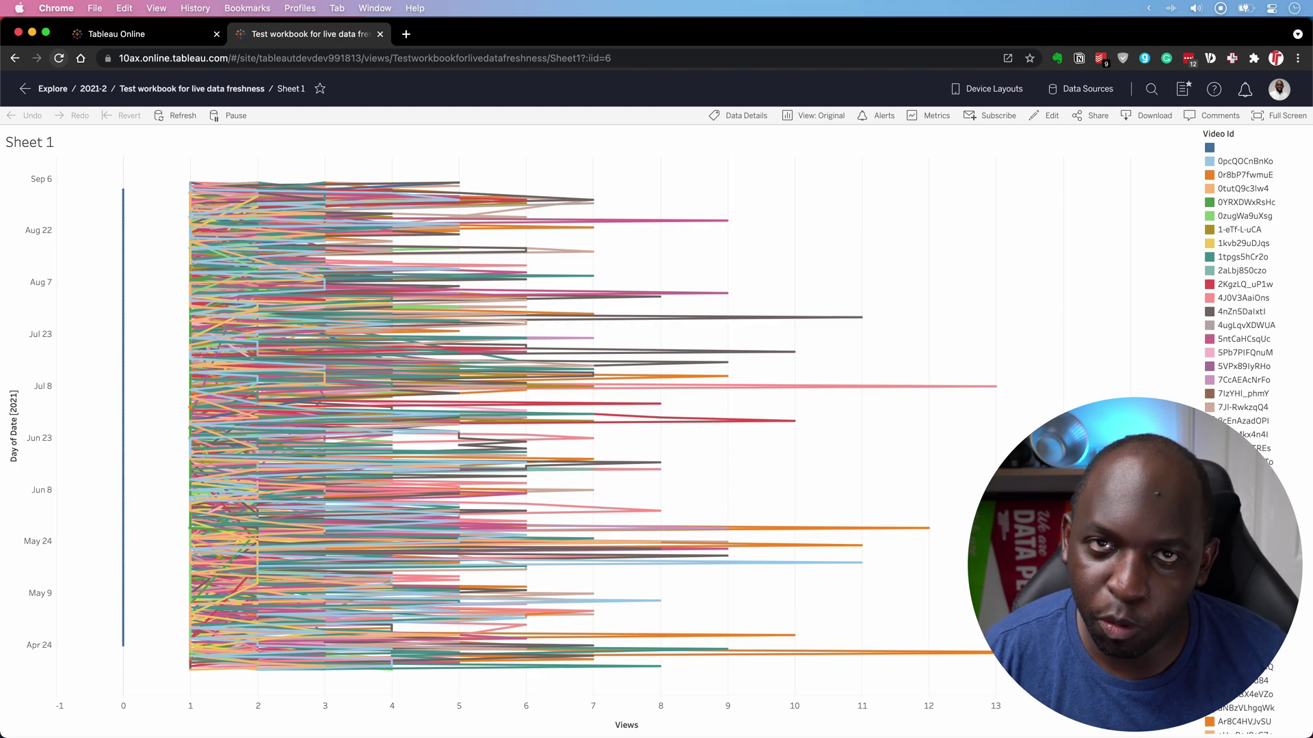
Go to the Test workbook and list its live YT_PLAYLIST_COMBINED_A_1 data source
click(203, 90)
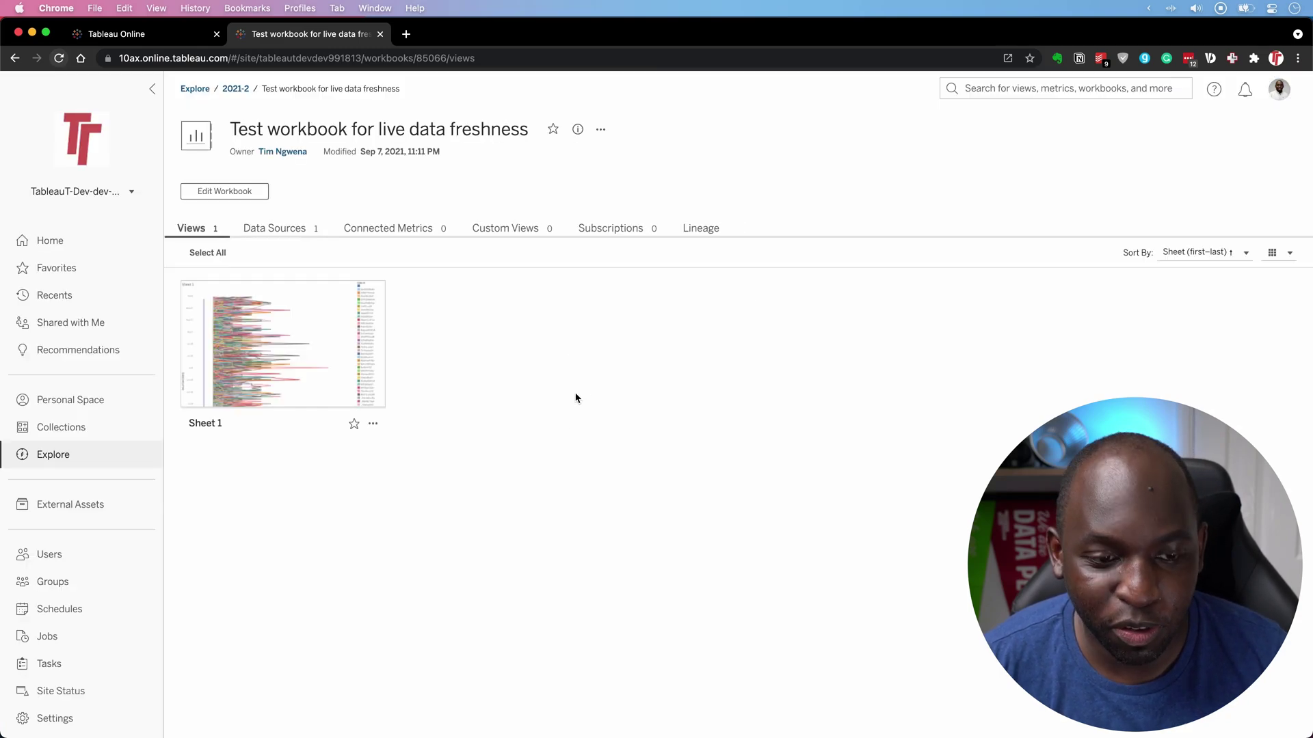
click(281, 228)
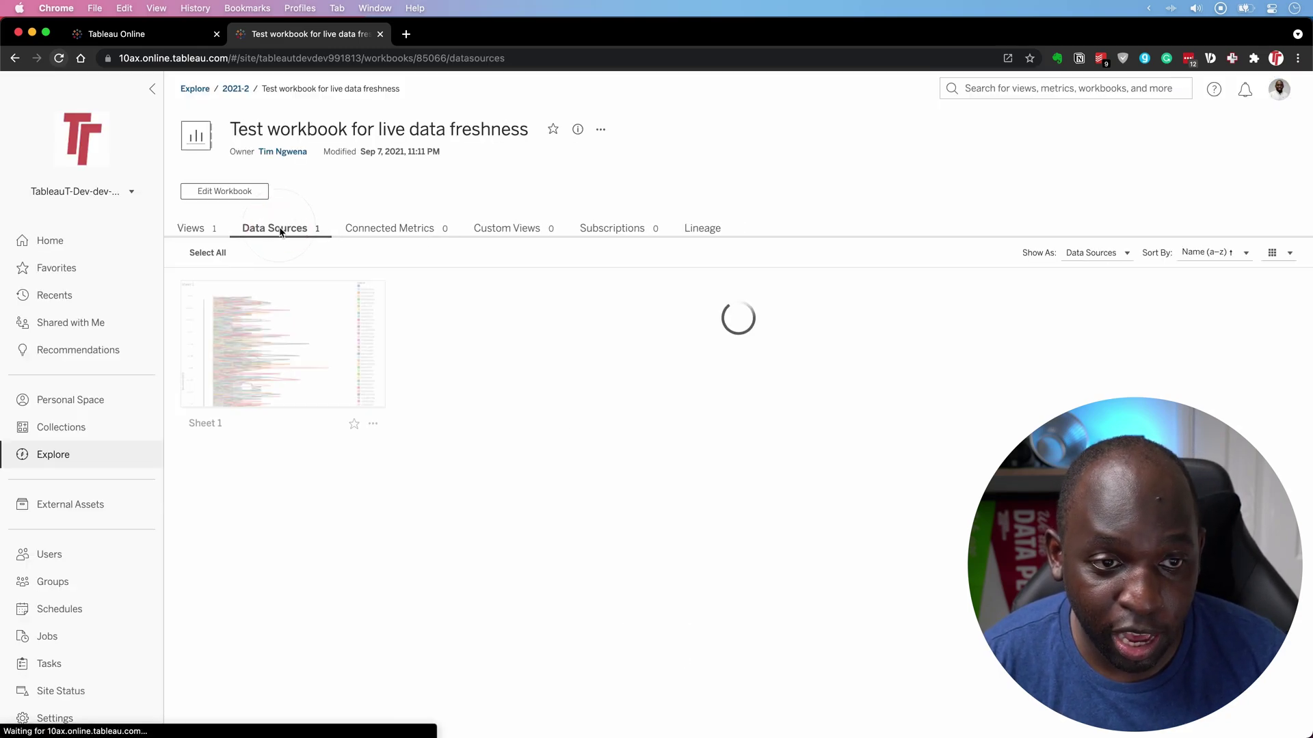
mouse_move(303, 377)
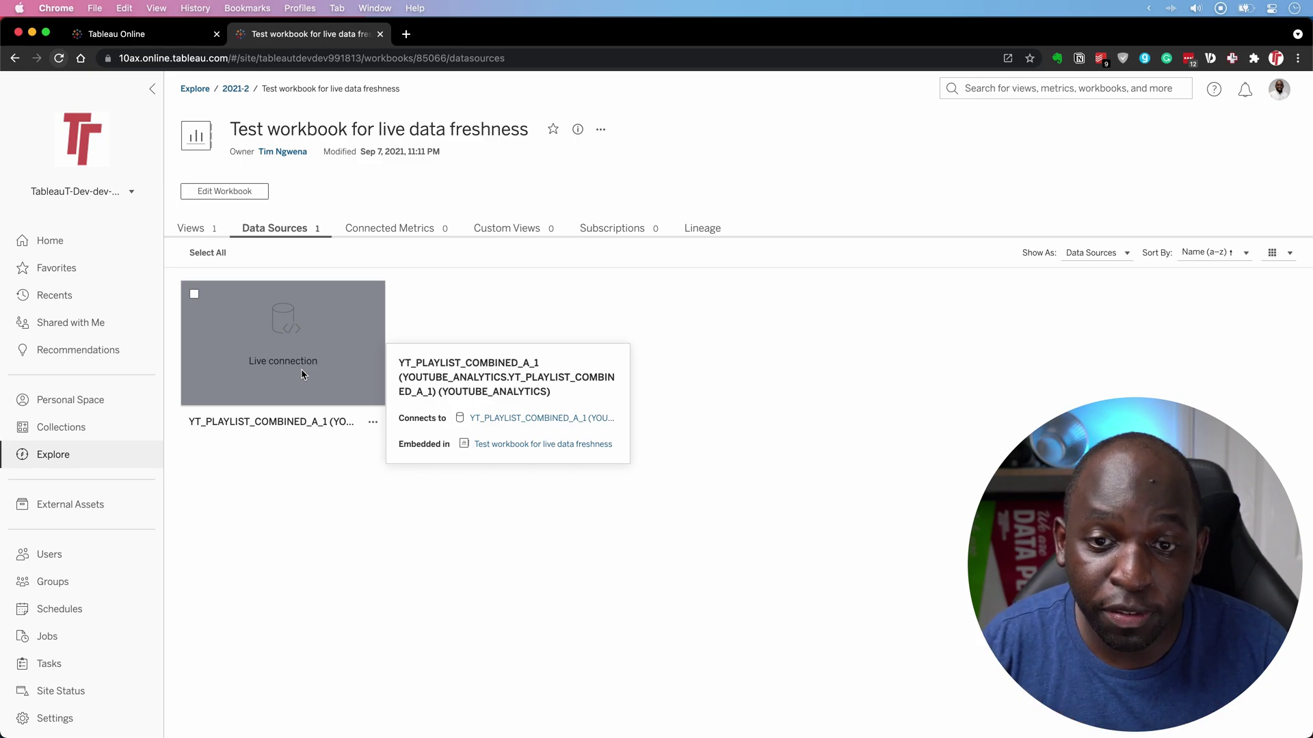
key(ctrl+alt+a)
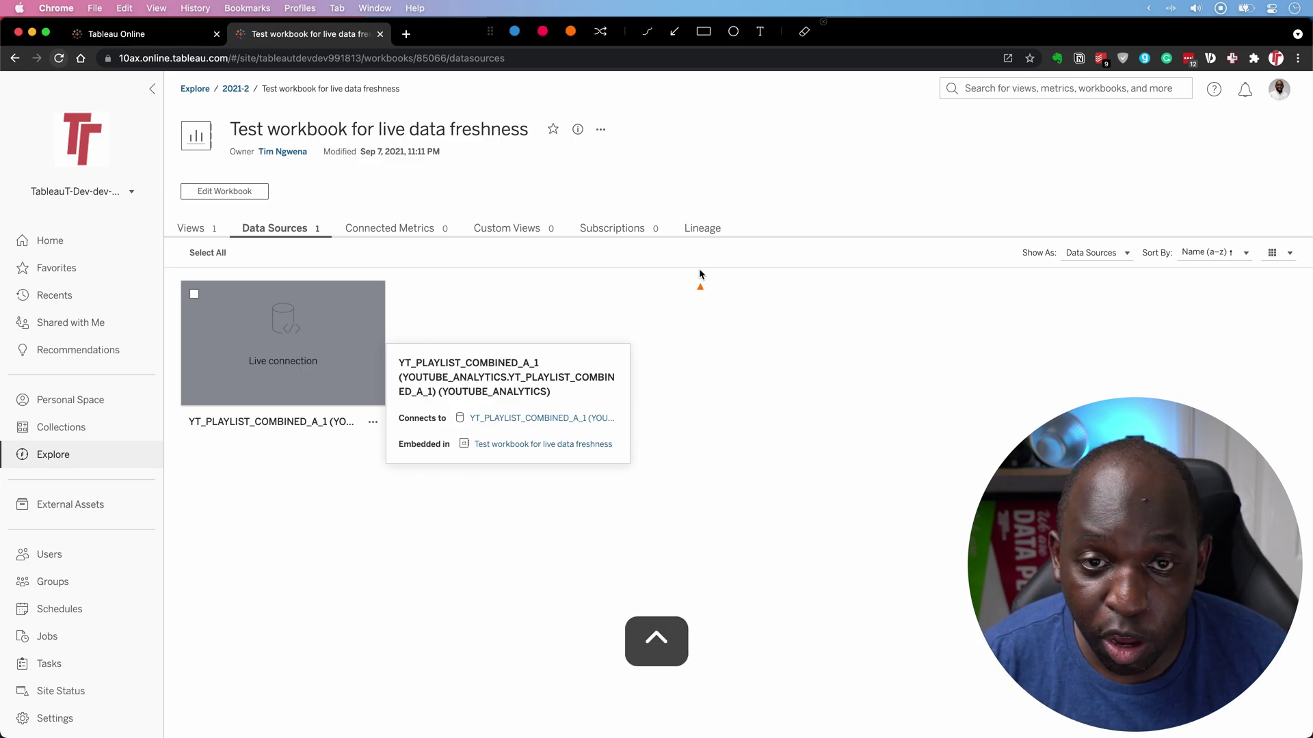
mouse_move(711, 270)
mouse_down()
mouse_move(615, 154)
mouse_move(590, 145)
mouse_up()
key(ctrl+alt+a)
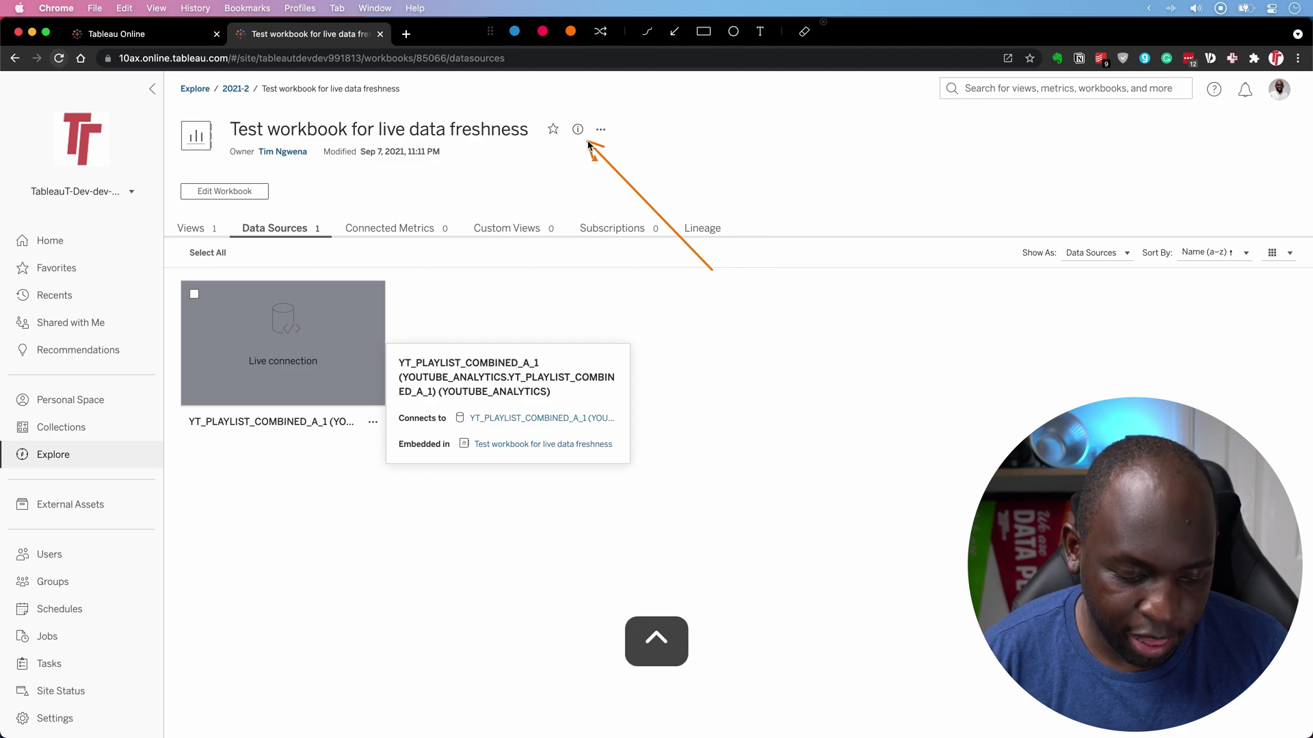
Open the Test workbook's details and its data freshness policy, currently Site default (12 hours)
click(579, 130)
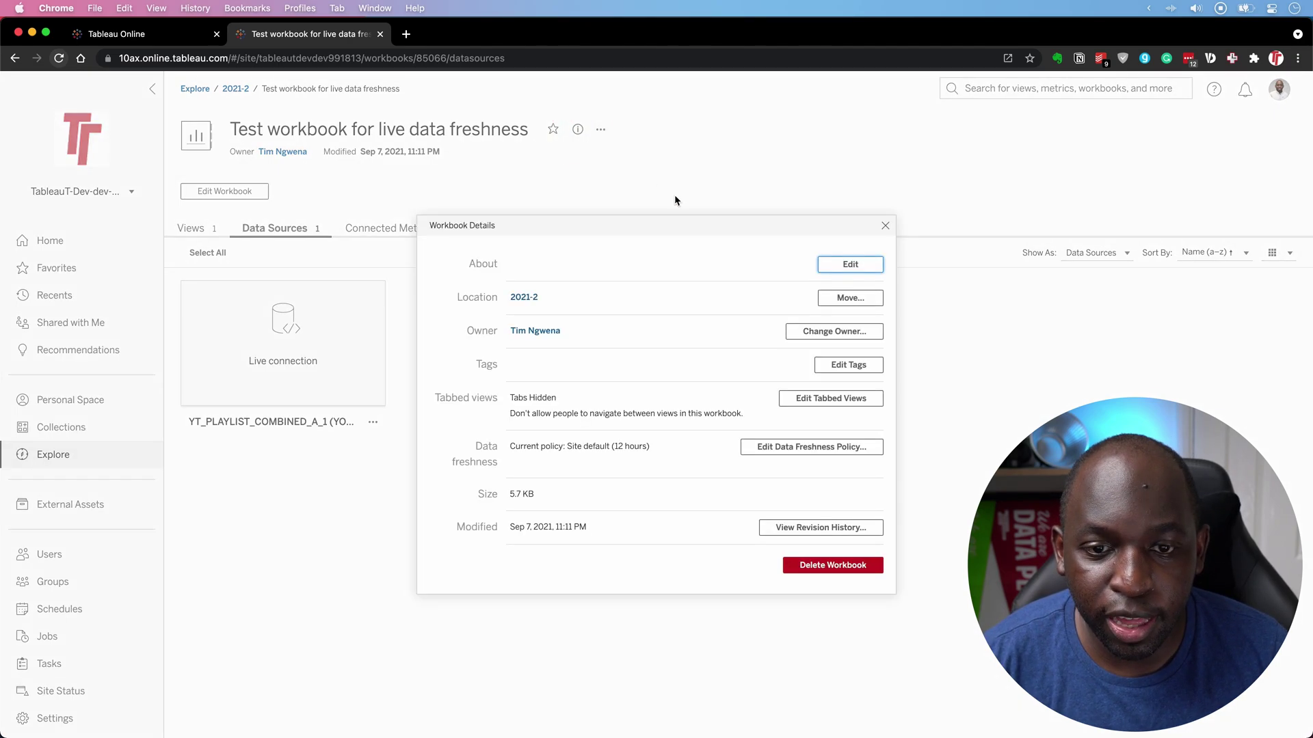
key(ctrl+alt+a)
mouse_move(688, 281)
mouse_down()
mouse_move(600, 352)
mouse_move(514, 449)
mouse_up()
key(ctrl+alt+a)
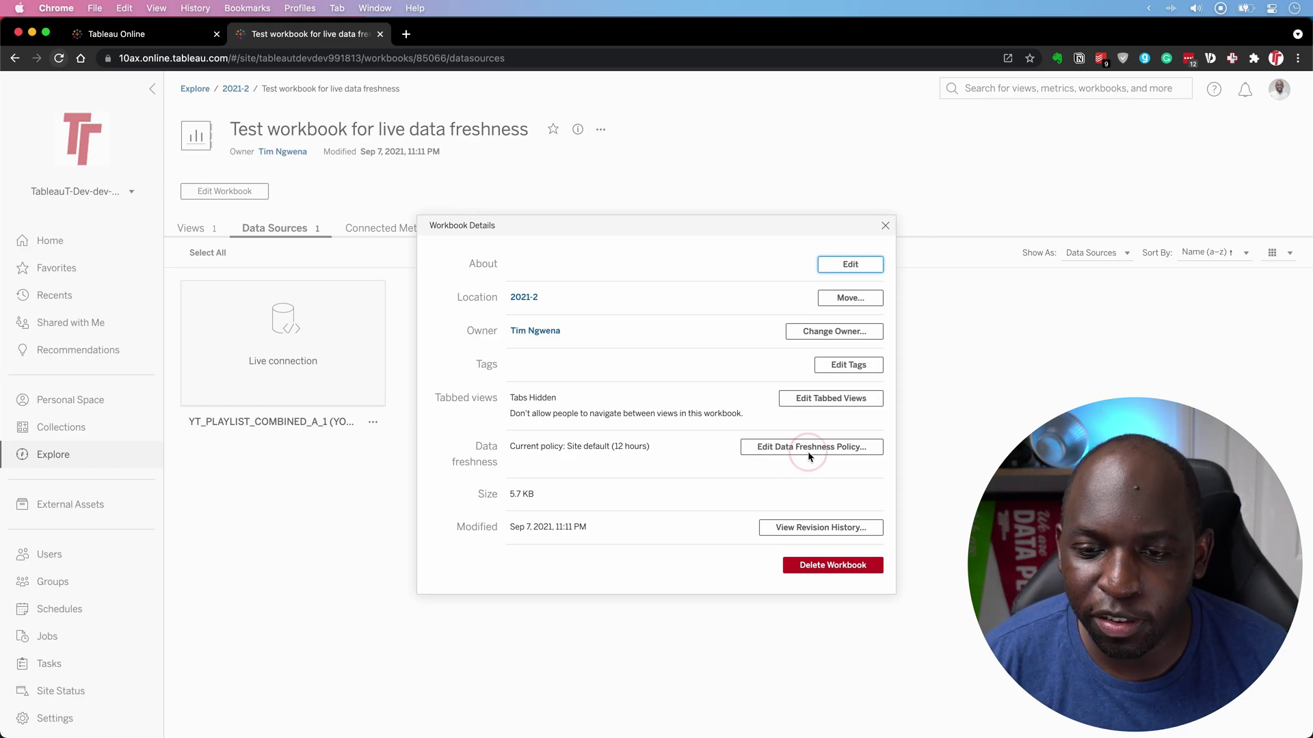
click(788, 450)
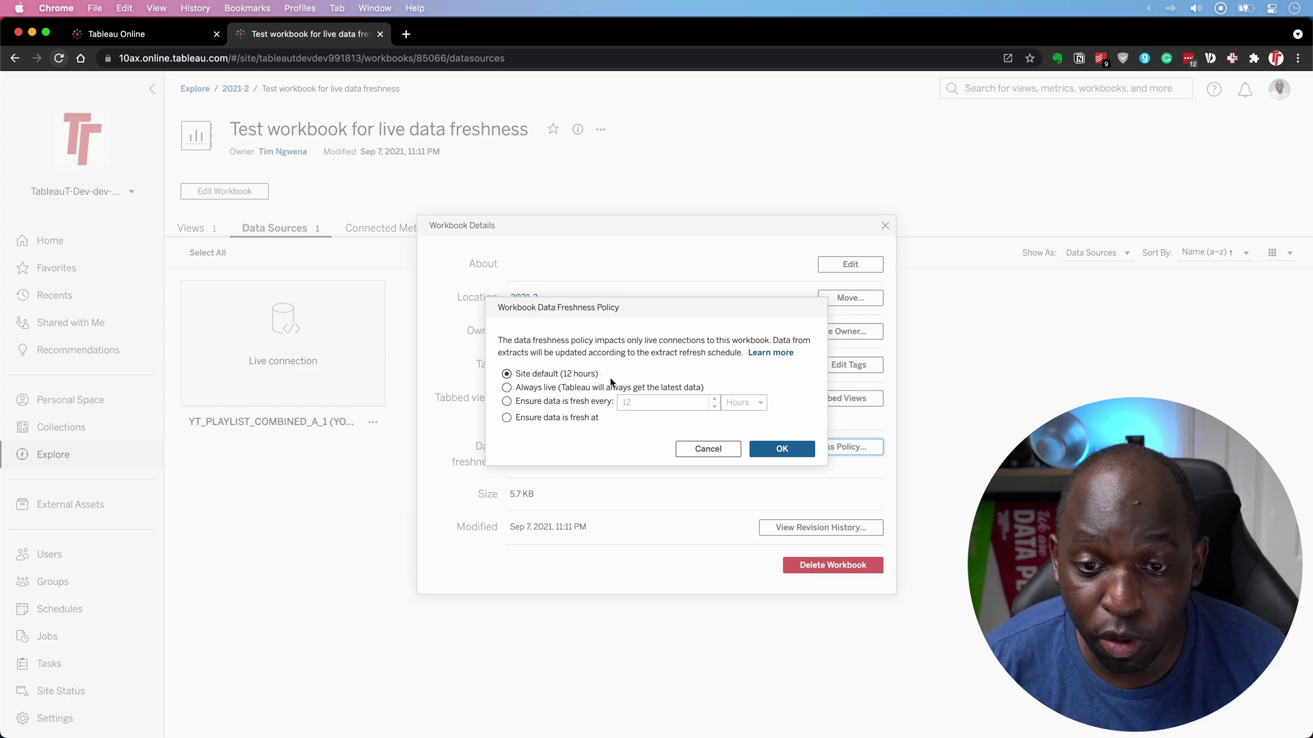
Open the Set a Data Freshness Policy help article in a new tab, then return to the workbook
click(775, 354)
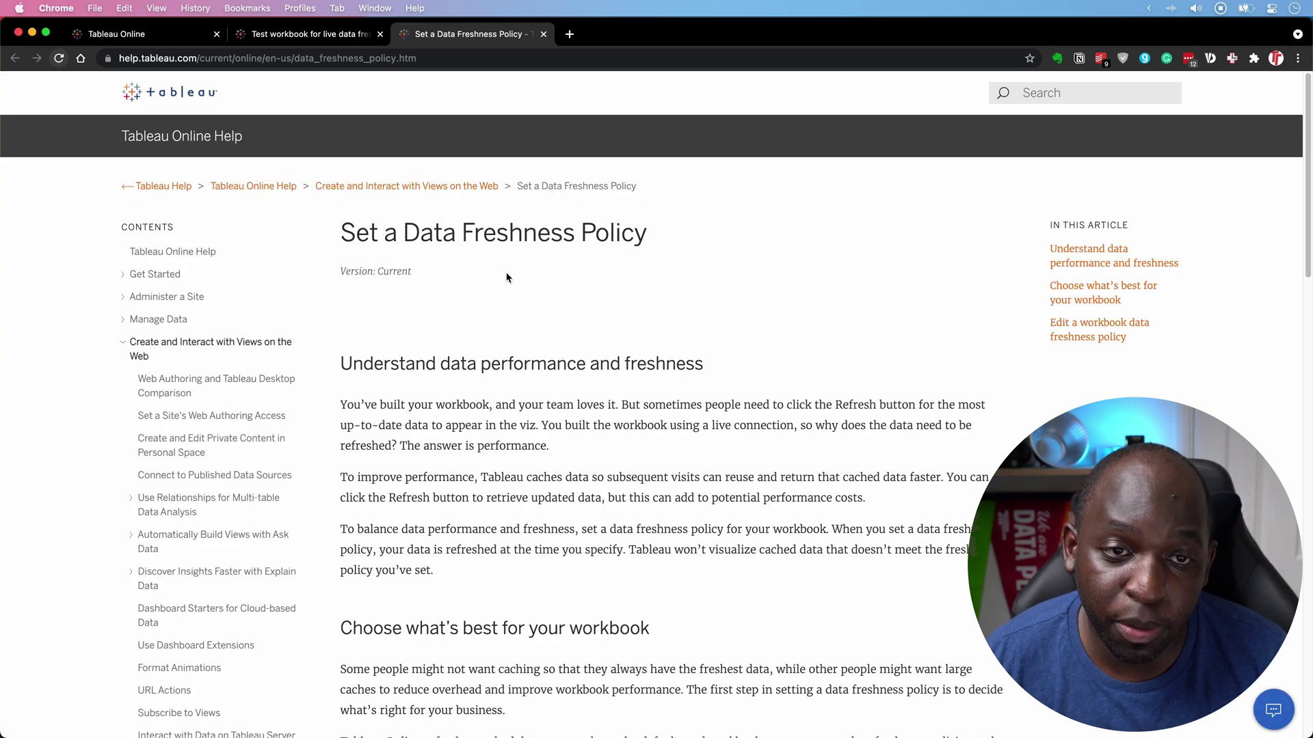
click(303, 34)
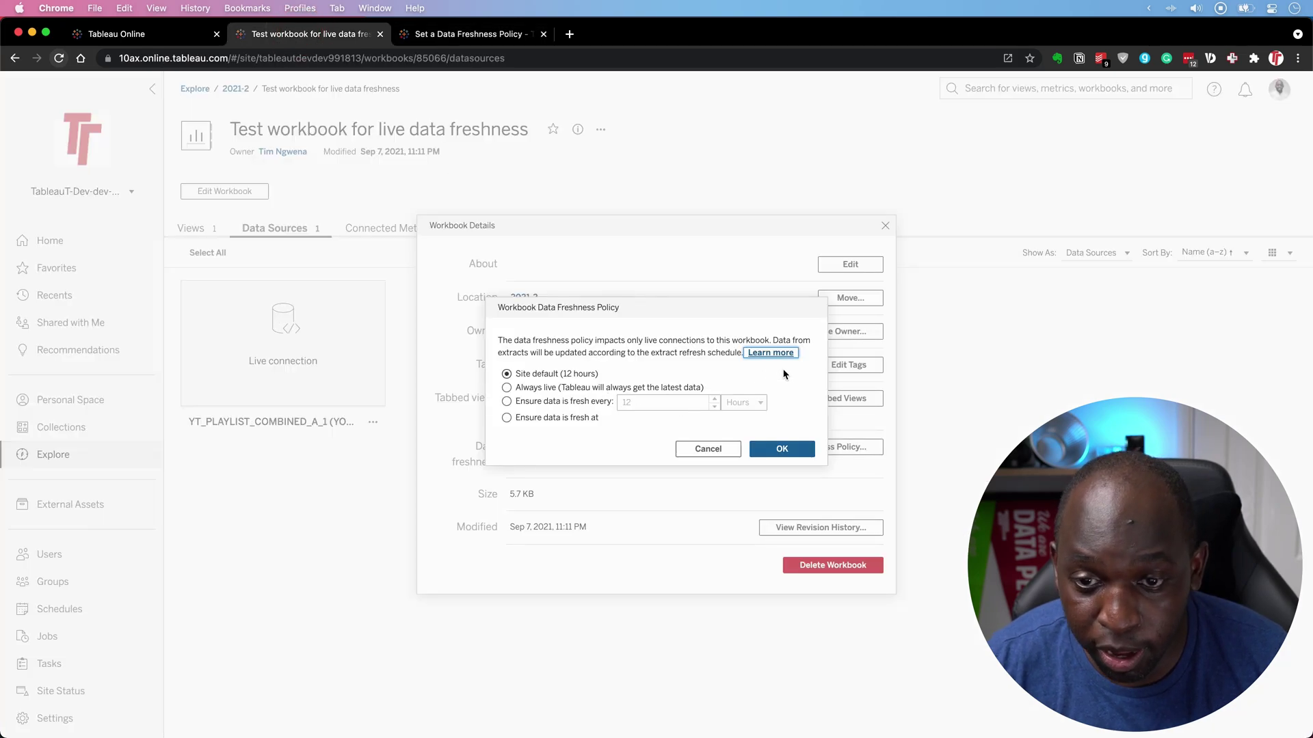
Try the always-live freshness option instead of Site default
click(525, 388)
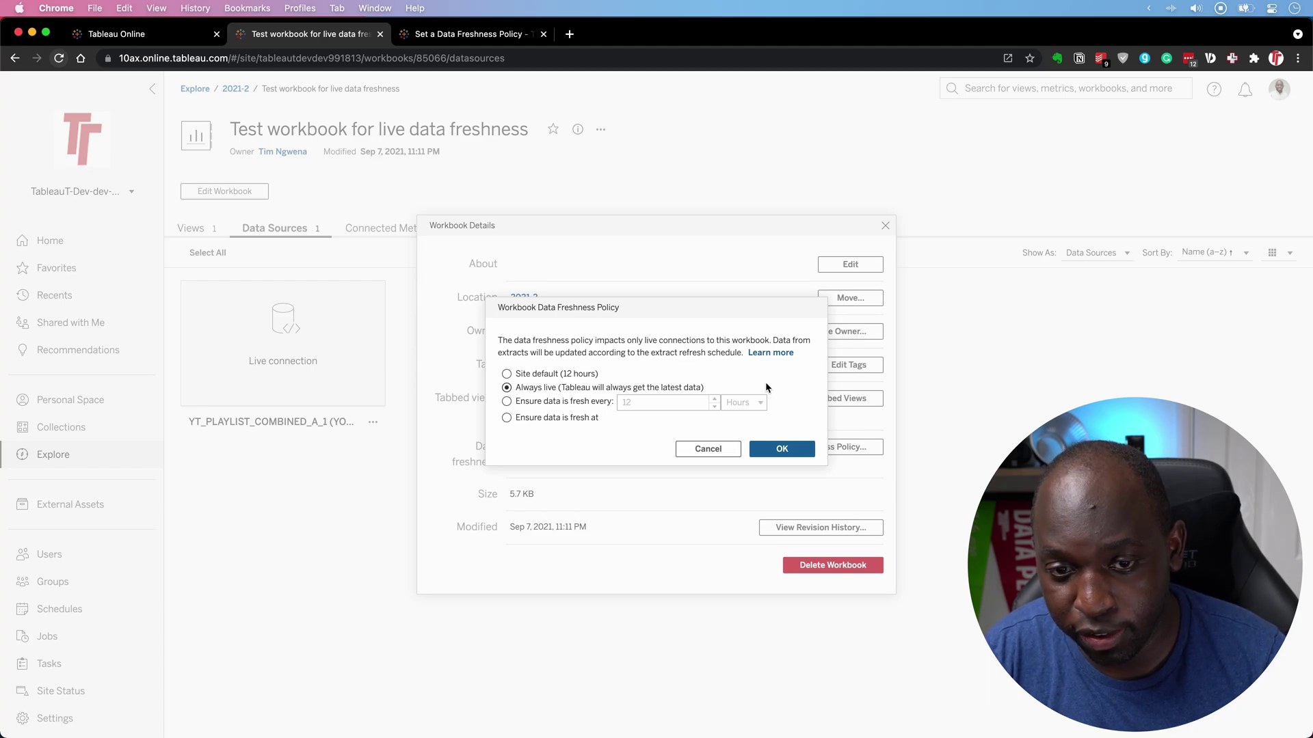
key(ctrl+super+a)
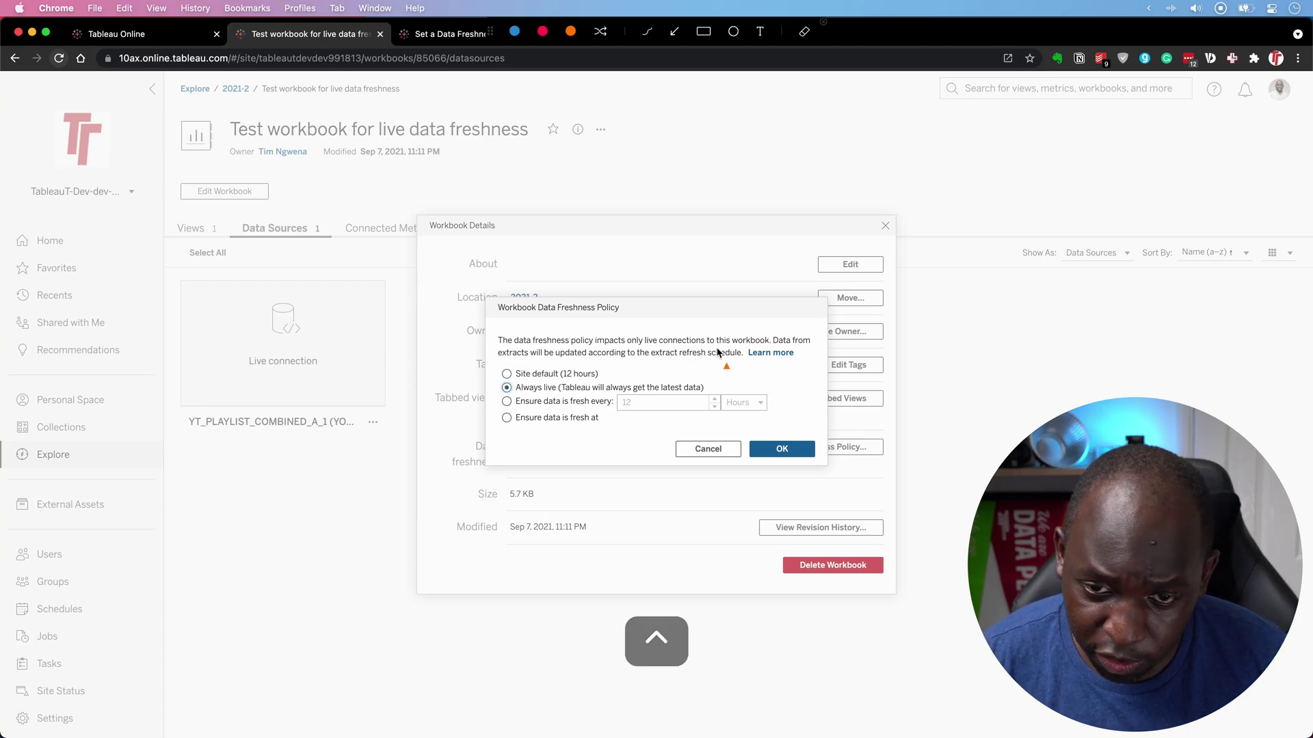
drag(672, 340, 592, 387)
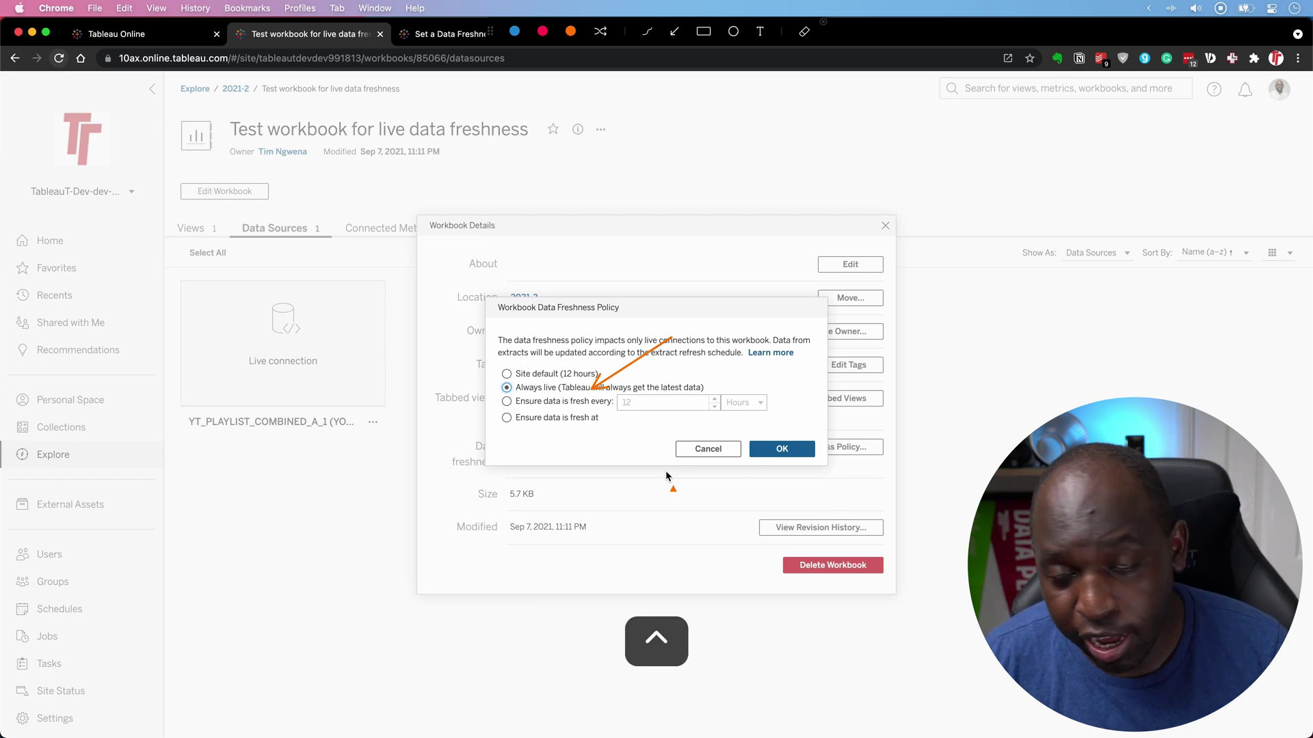
key(ctrl+super+a)
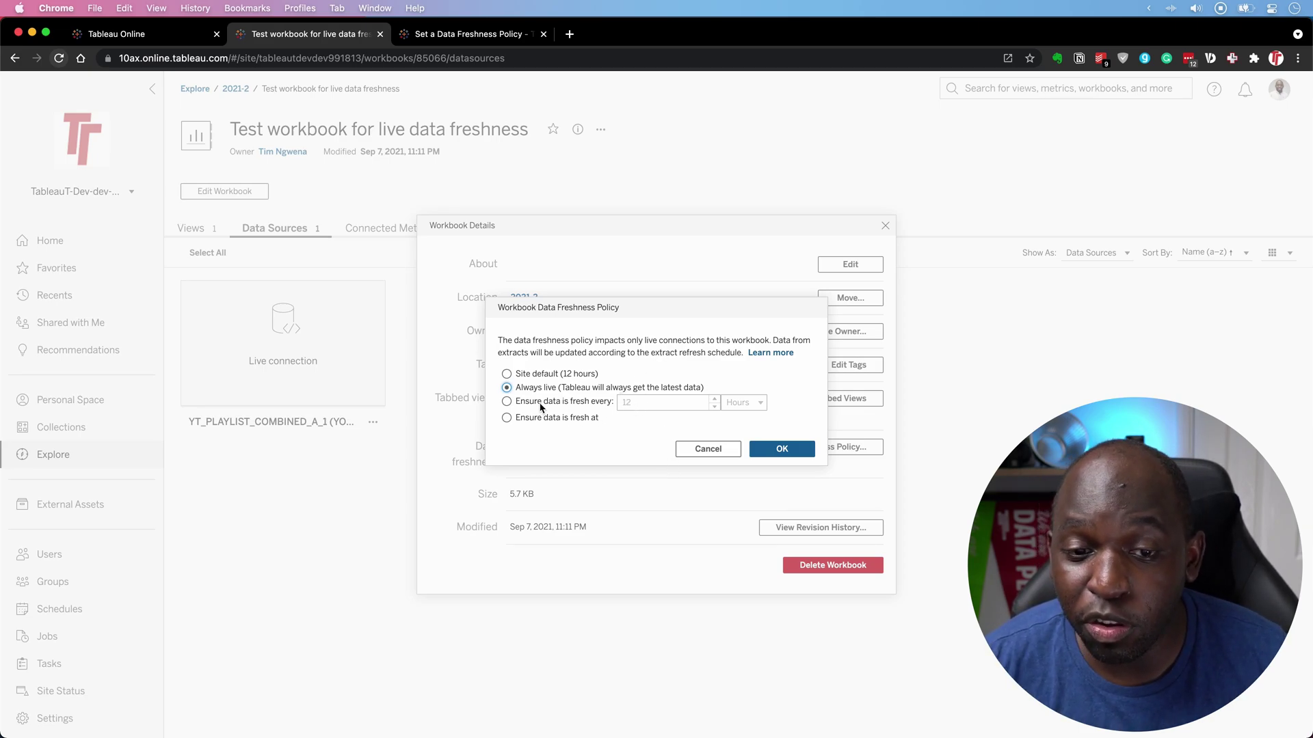
Choose 'Ensure data is fresh every', lower the value to 4, and set the unit to Minutes
click(507, 402)
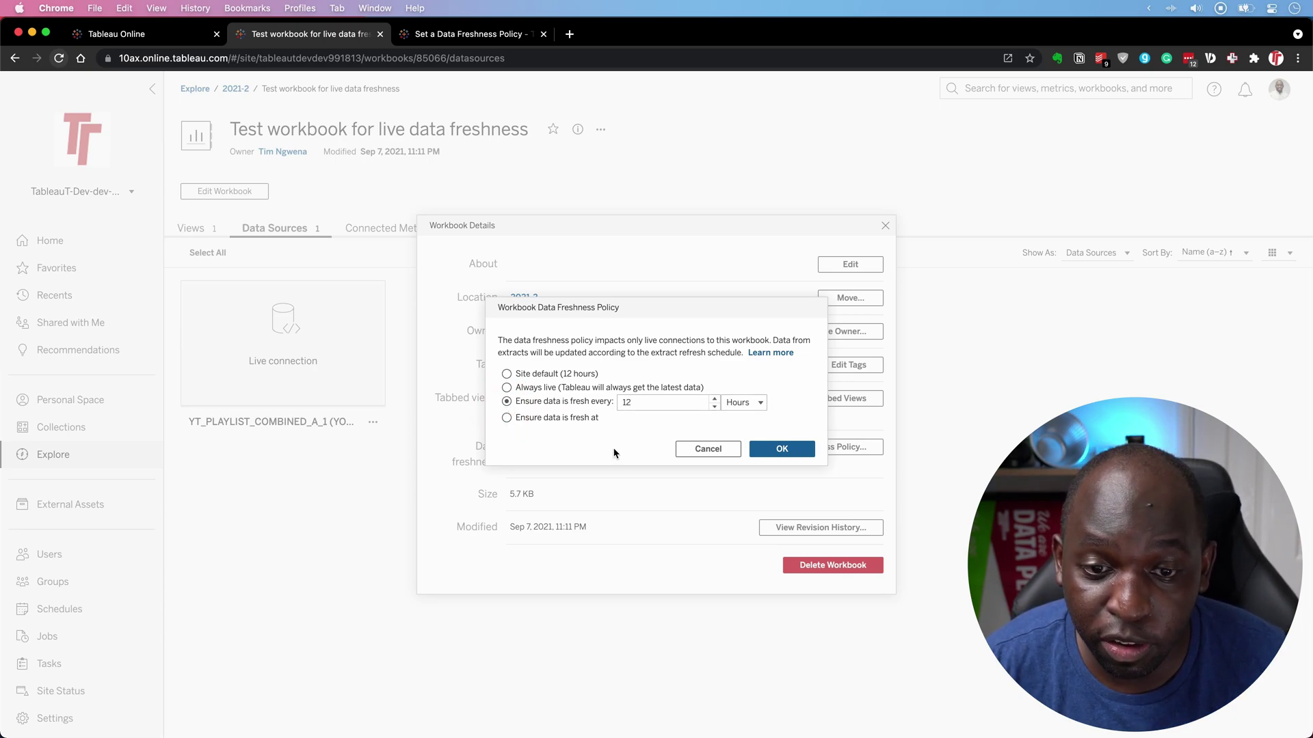
click(715, 407)
click(714, 407)
click(714, 407)
click(715, 407)
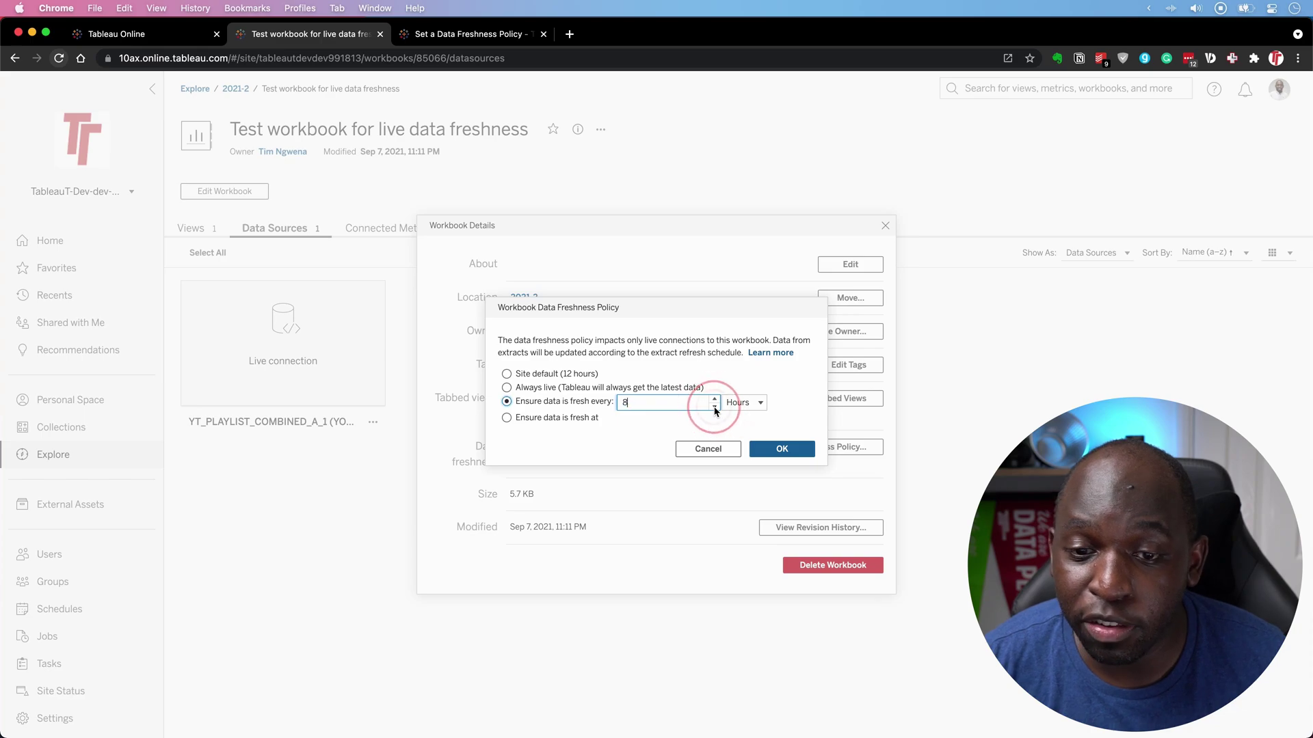
click(714, 407)
click(715, 407)
click(715, 407)
click(715, 407)
click(745, 403)
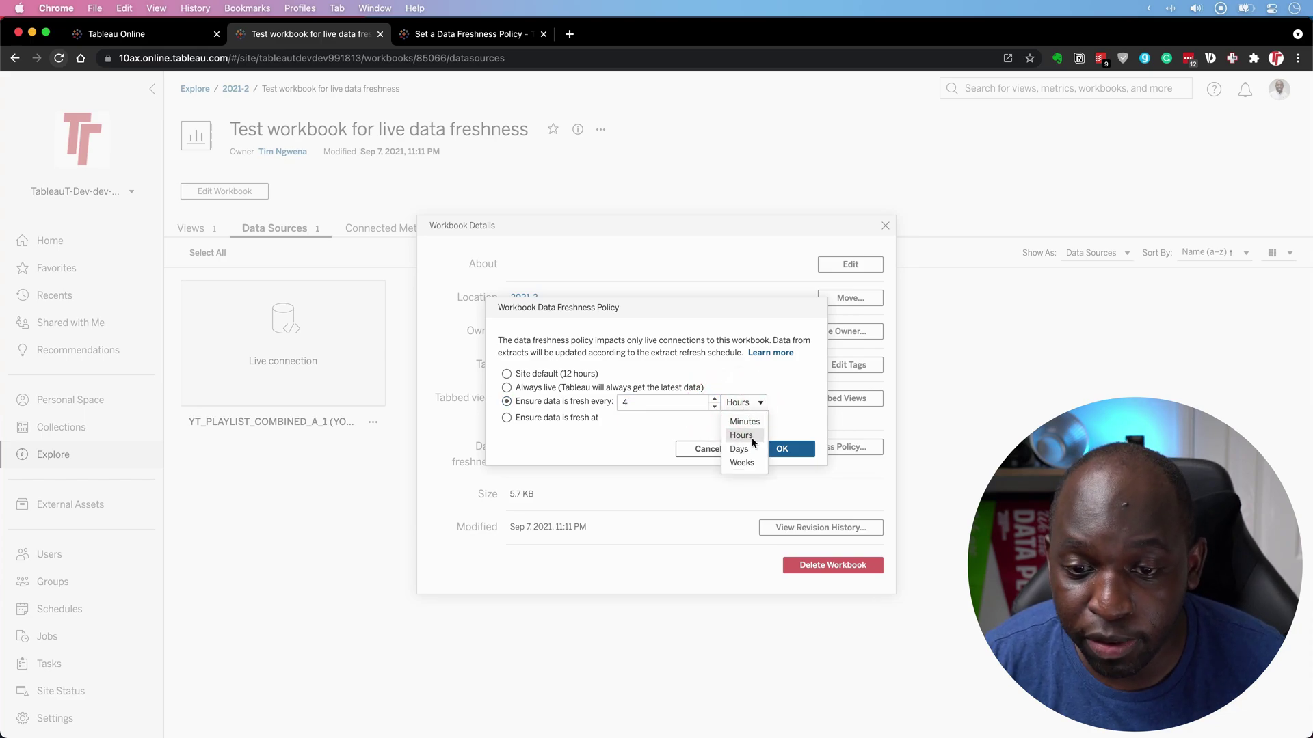
click(744, 463)
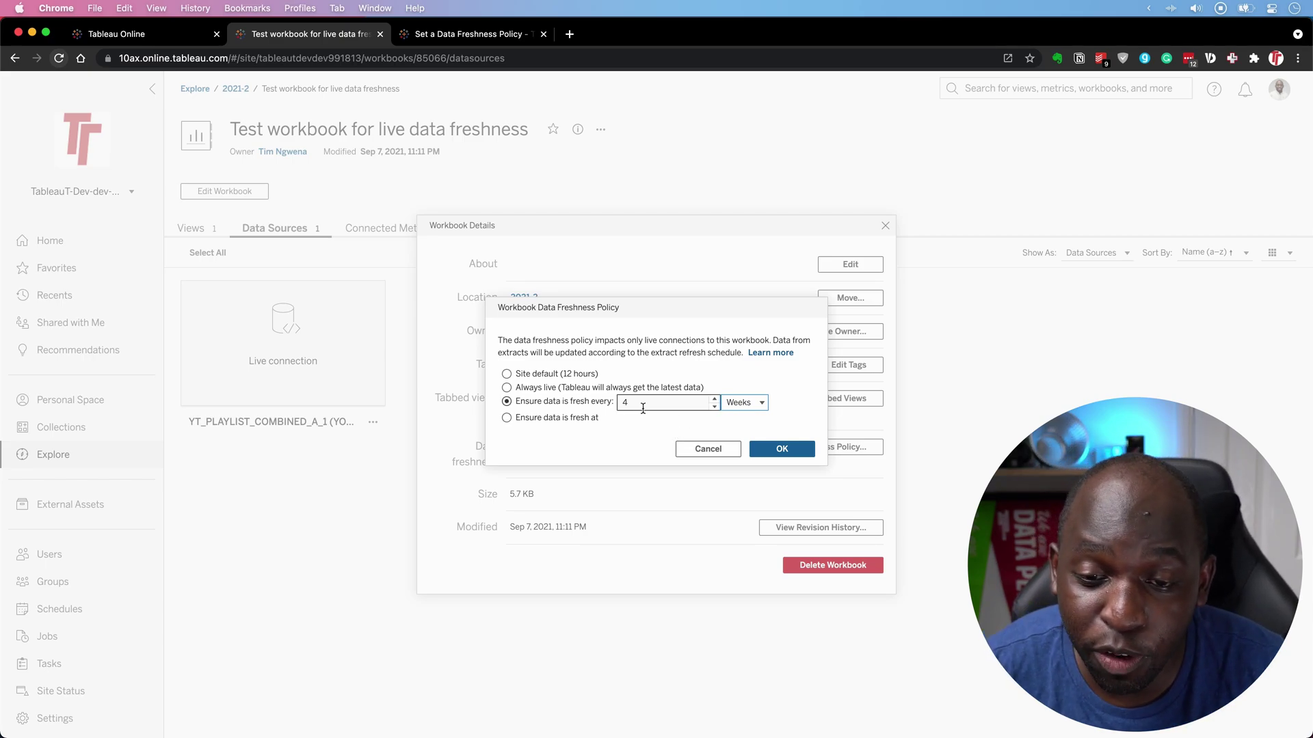
click(751, 404)
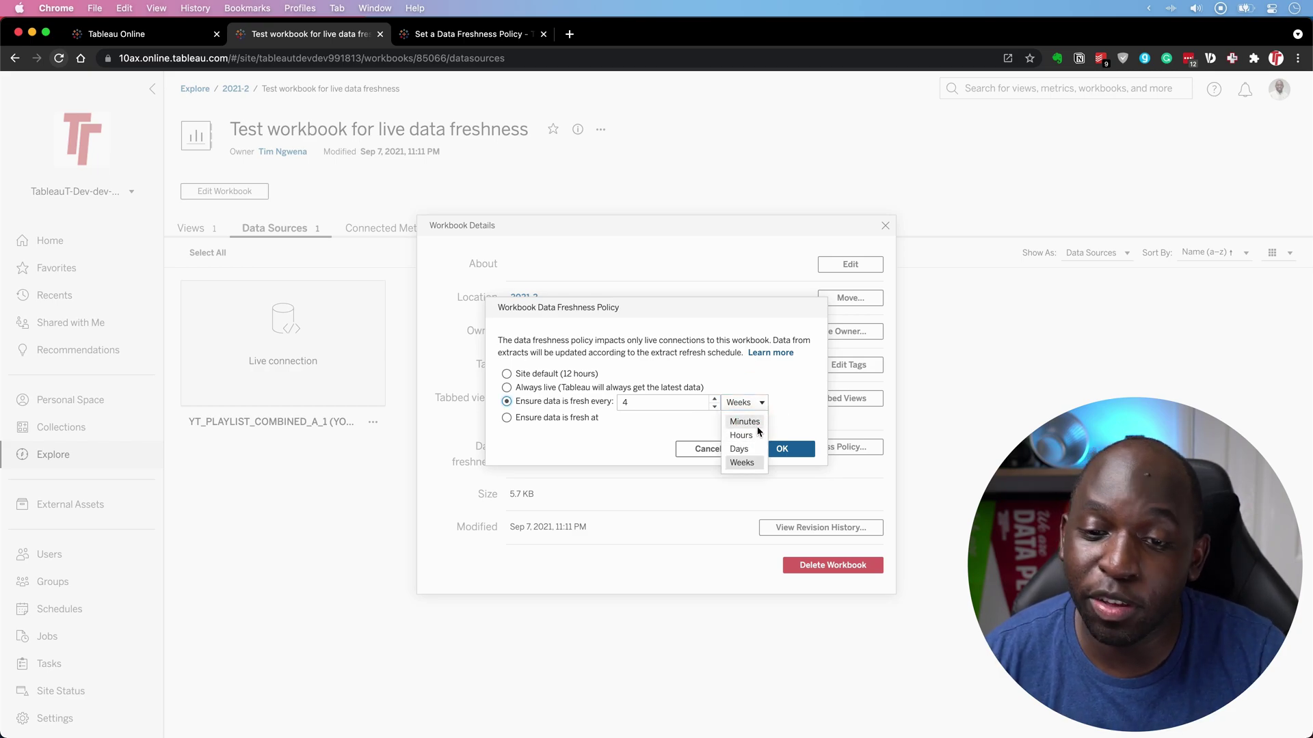
click(745, 422)
Raise the interval to 10 Minutes, briefly pick Site default, then reselect 'Ensure data is fresh every'
double_click(695, 406)
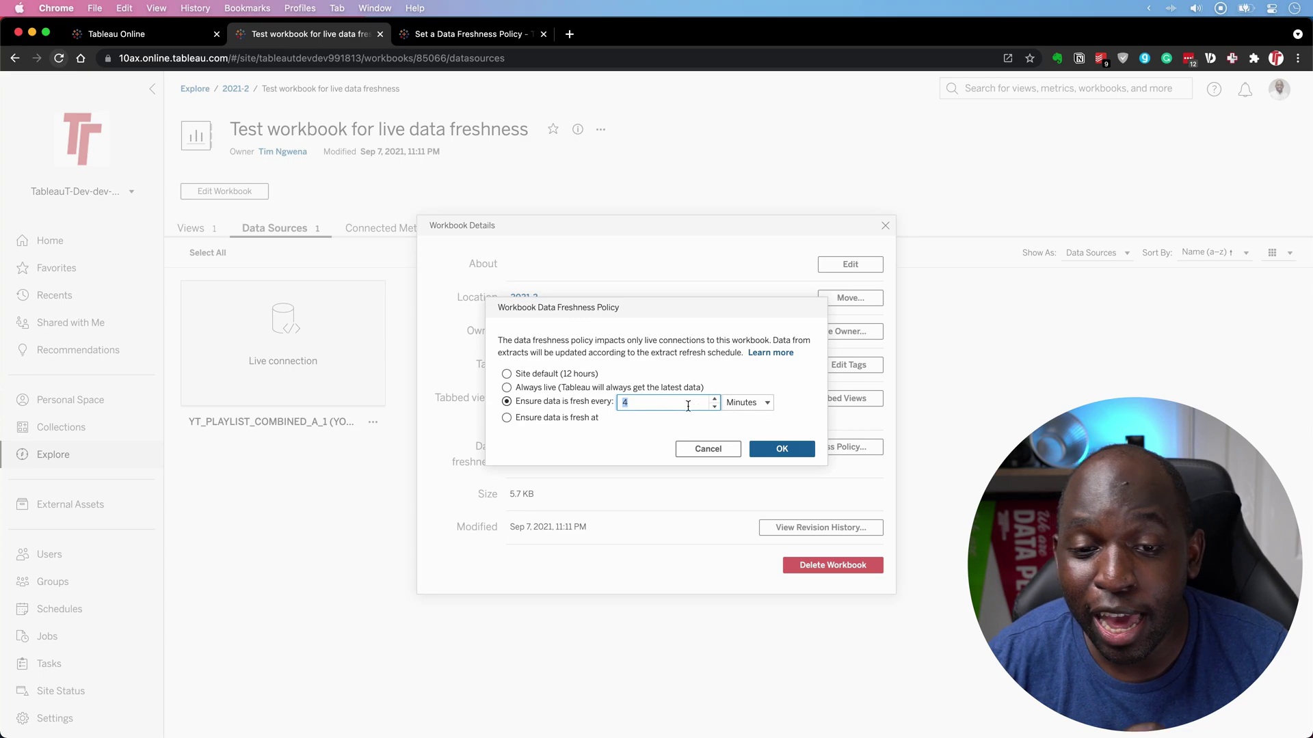
click(585, 407)
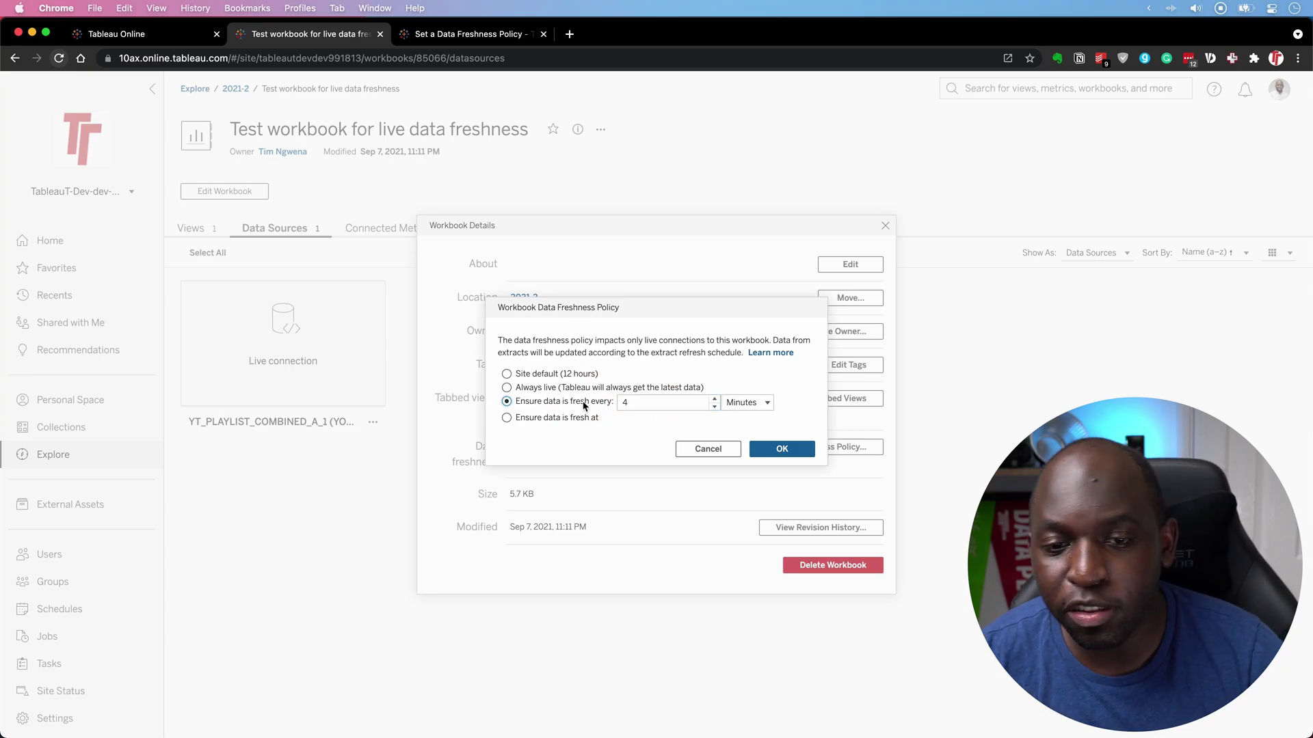
click(715, 400)
click(715, 400)
click(716, 400)
click(715, 400)
click(715, 400)
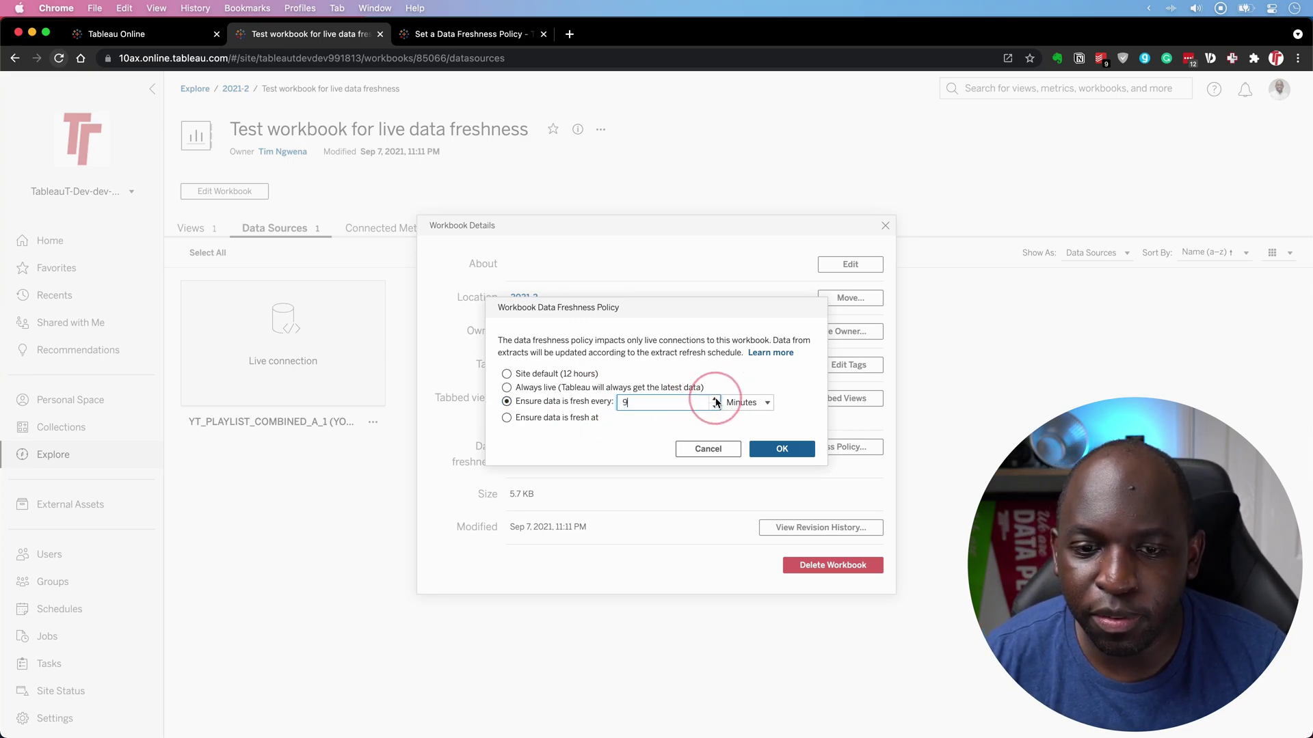
click(715, 401)
click(764, 374)
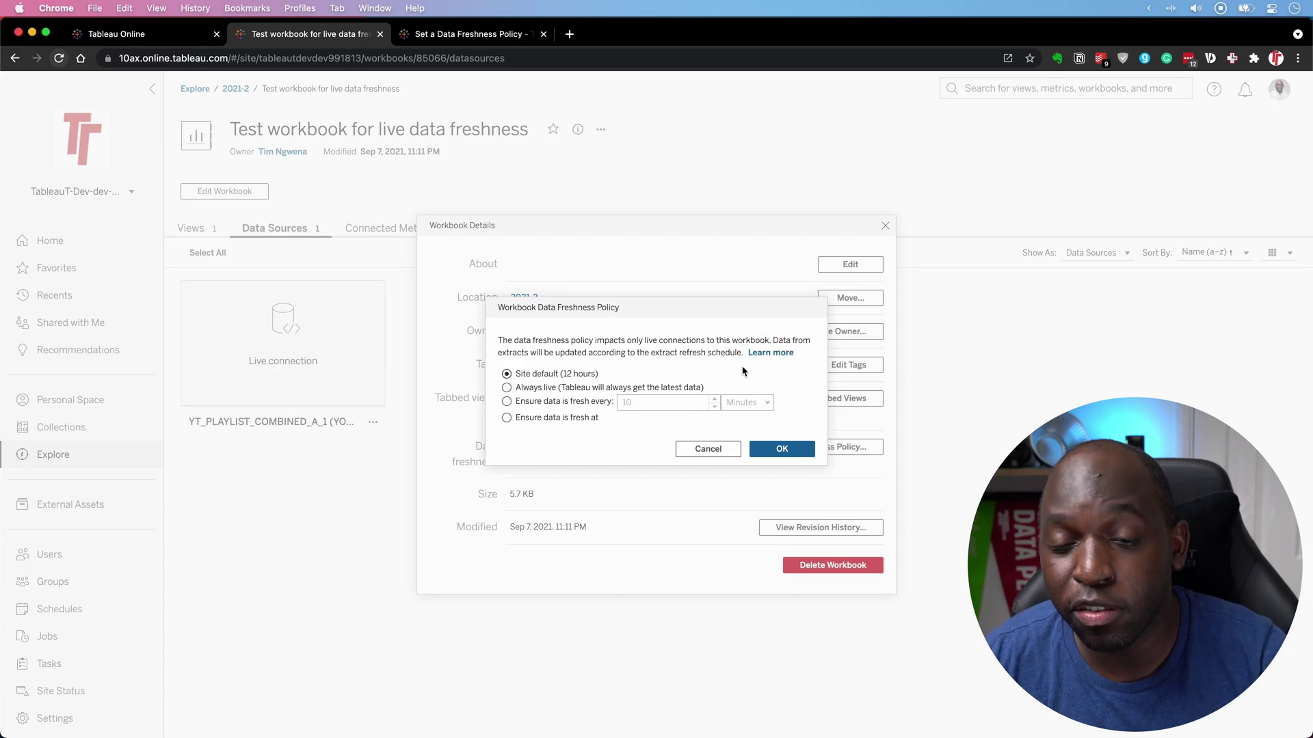
click(557, 402)
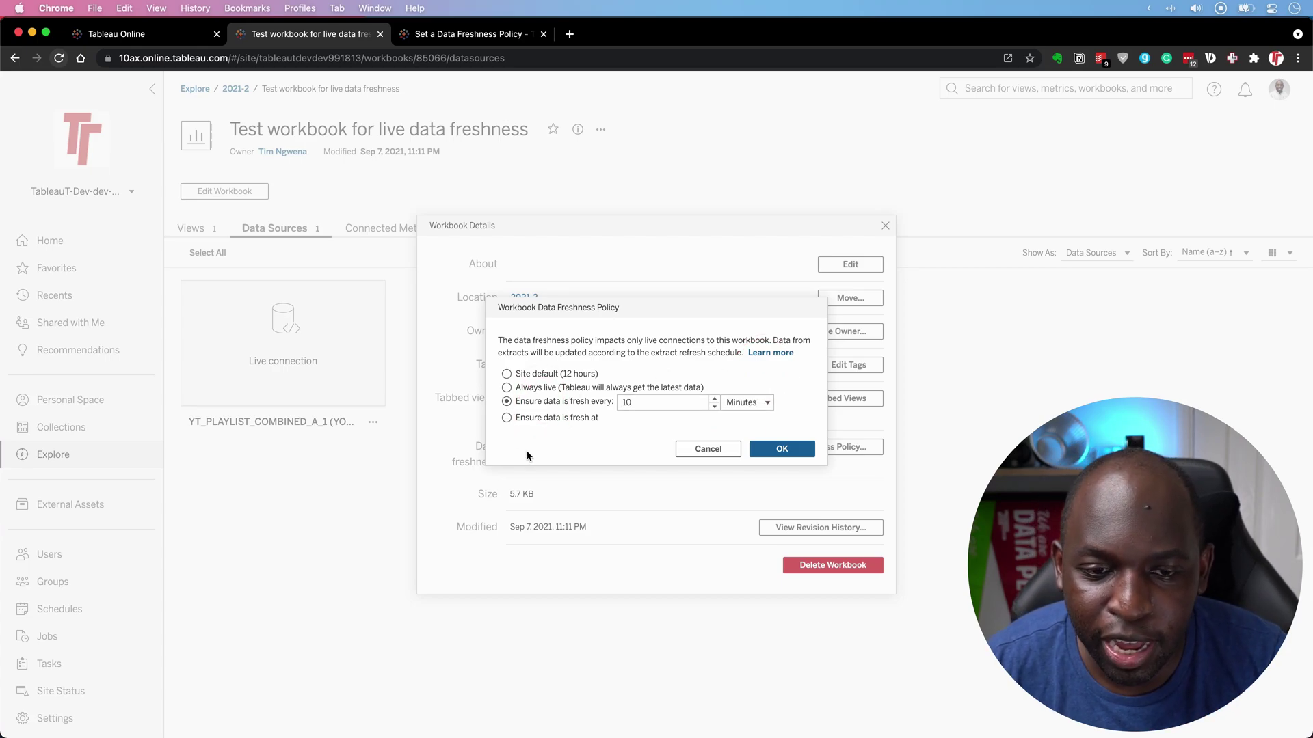
Switch to 'Ensure data is fresh at' with a refresh time of 09:00
click(553, 418)
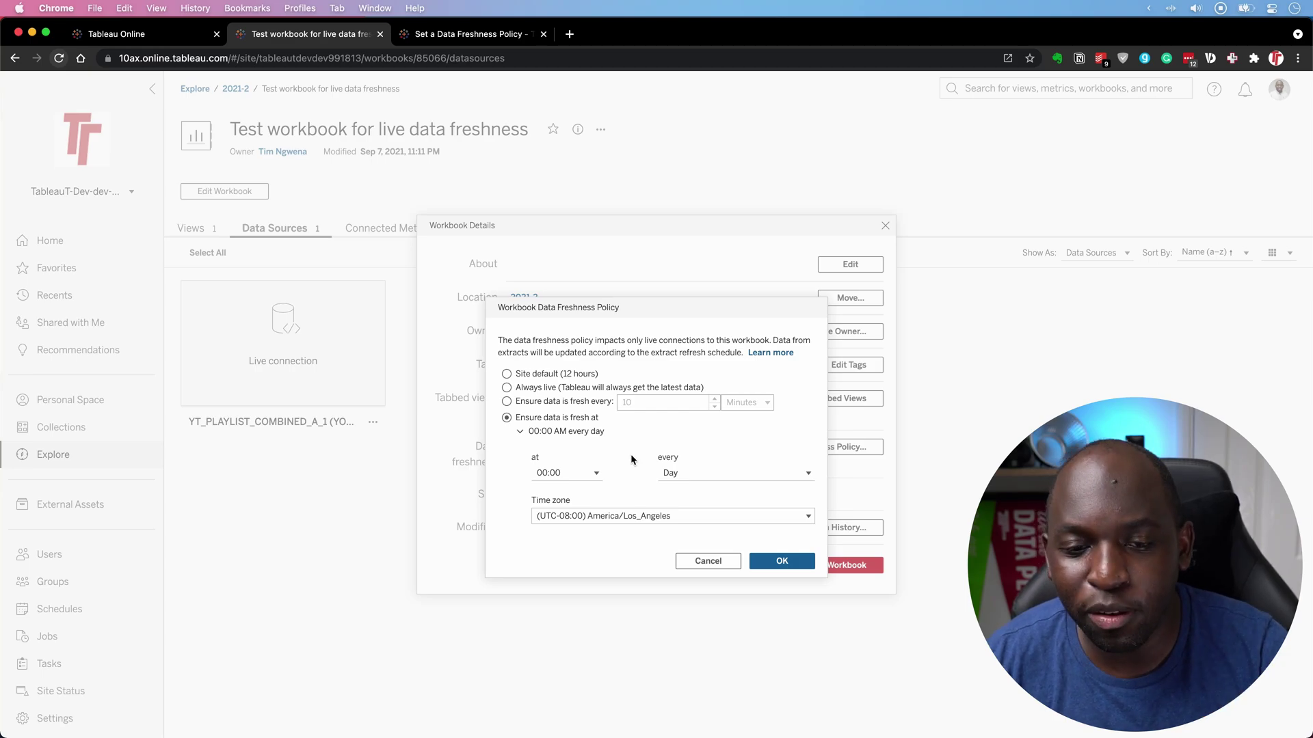
click(592, 478)
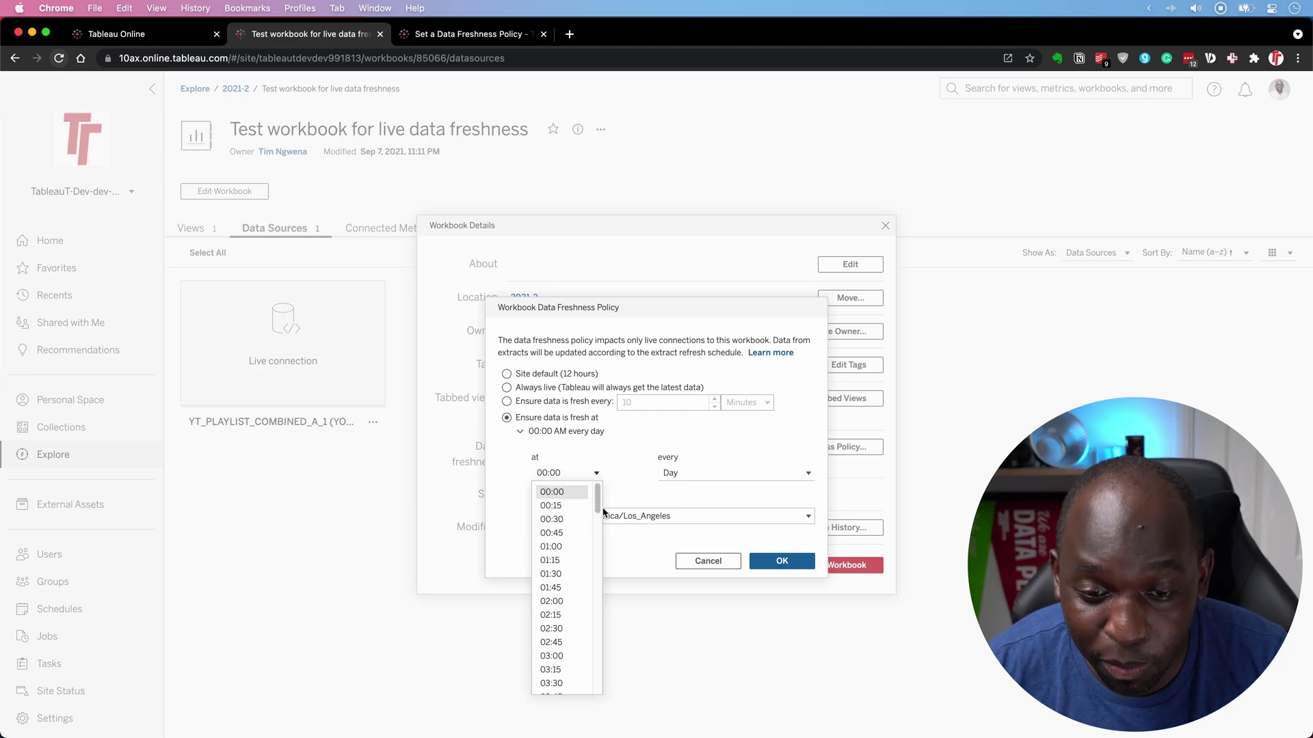
drag(603, 511, 599, 581)
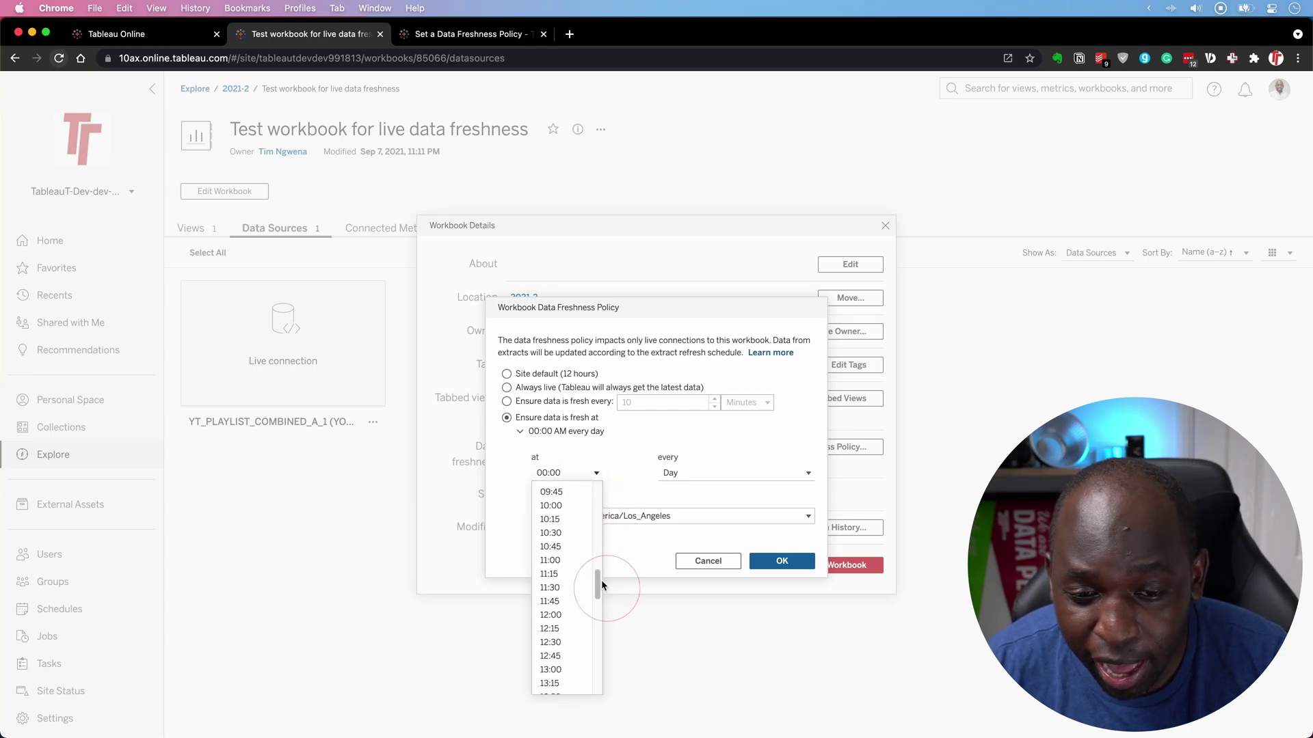
click(571, 497)
click(597, 476)
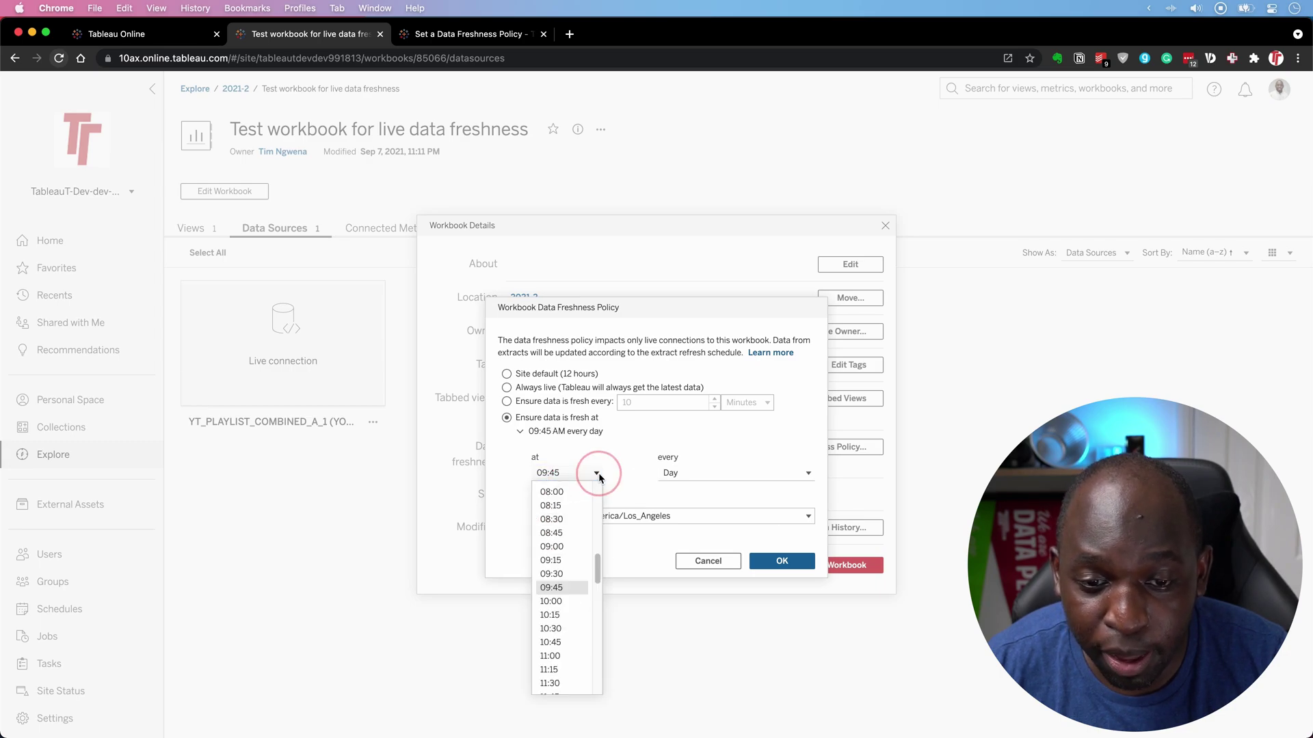
scroll(600, 551, up, 2)
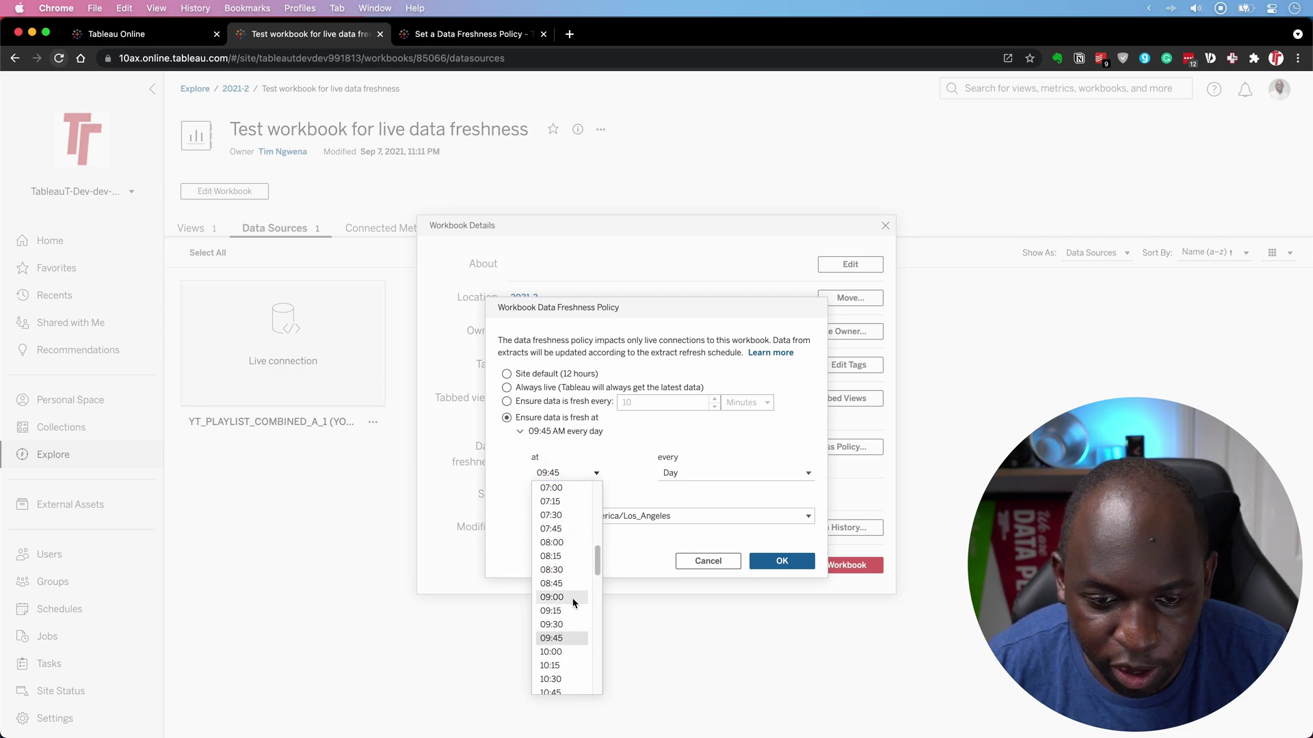
click(566, 598)
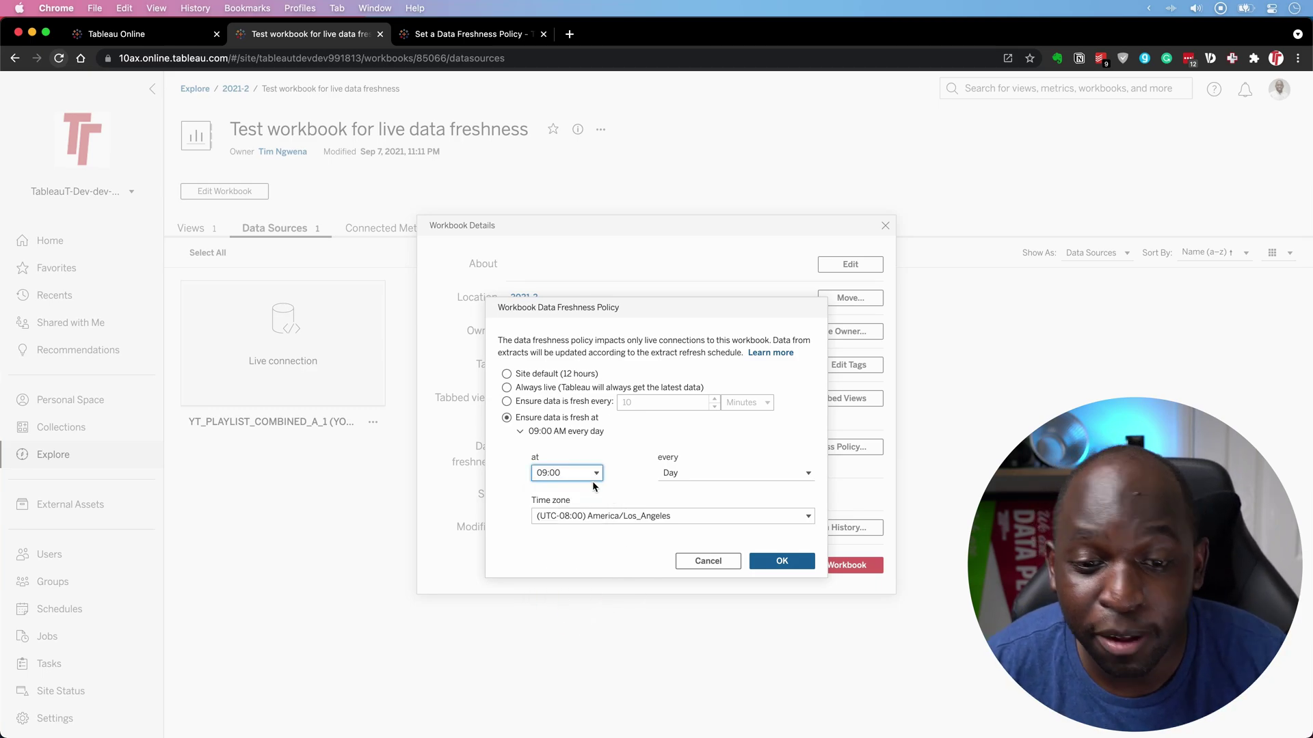
Set the schedule to repeat every Week after trying Monthly and Daily
click(684, 474)
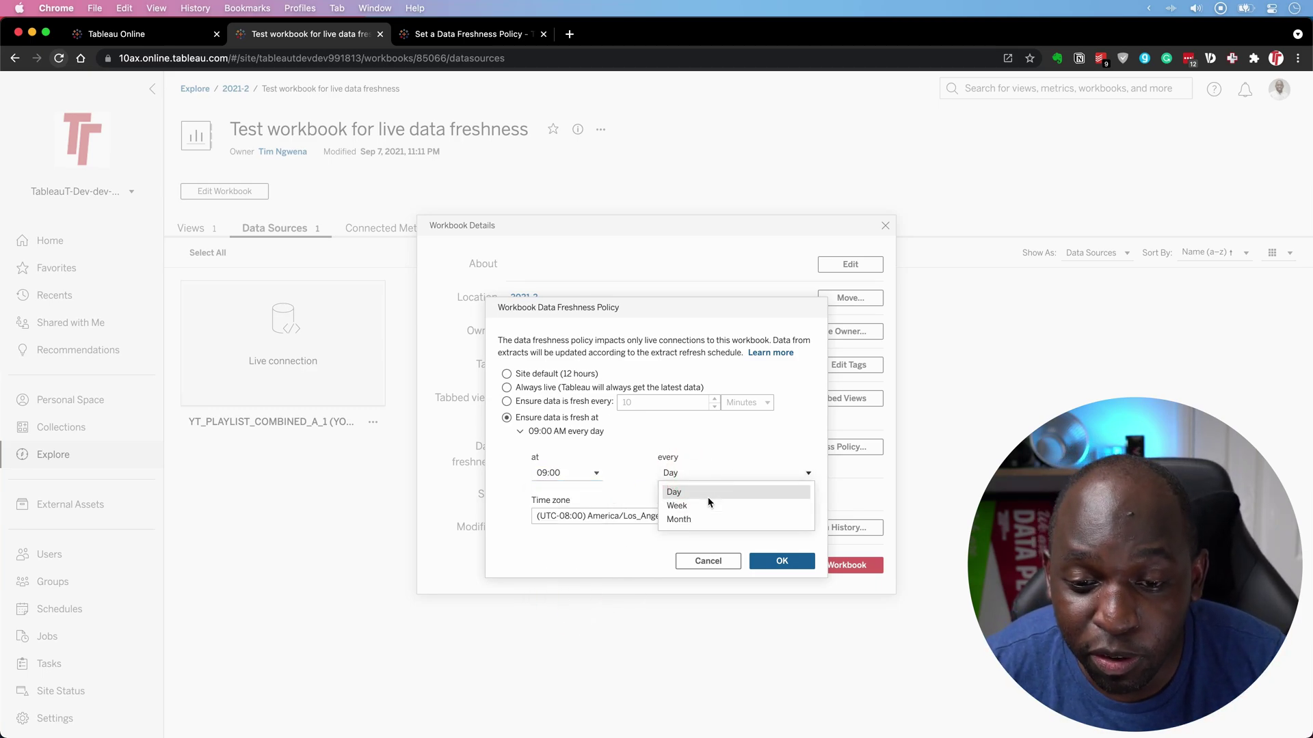
click(699, 505)
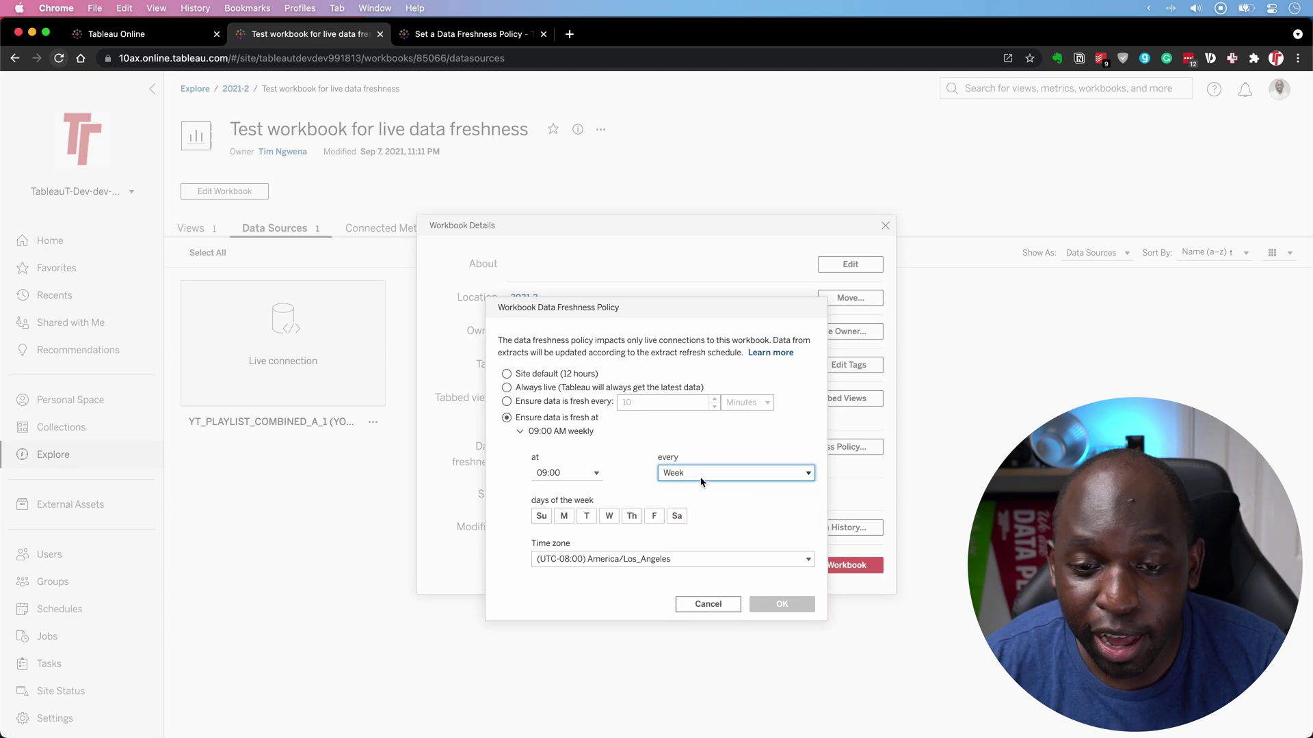
click(706, 477)
click(696, 521)
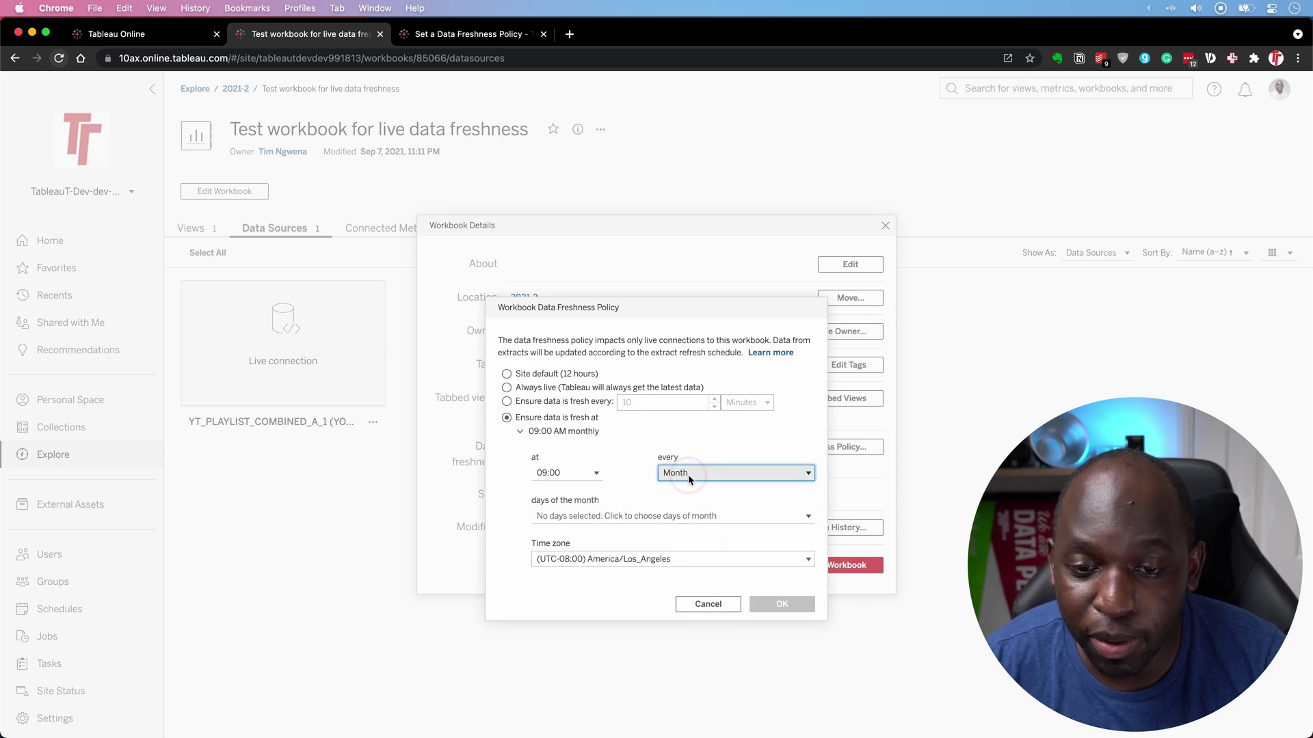
click(688, 474)
click(717, 493)
click(716, 477)
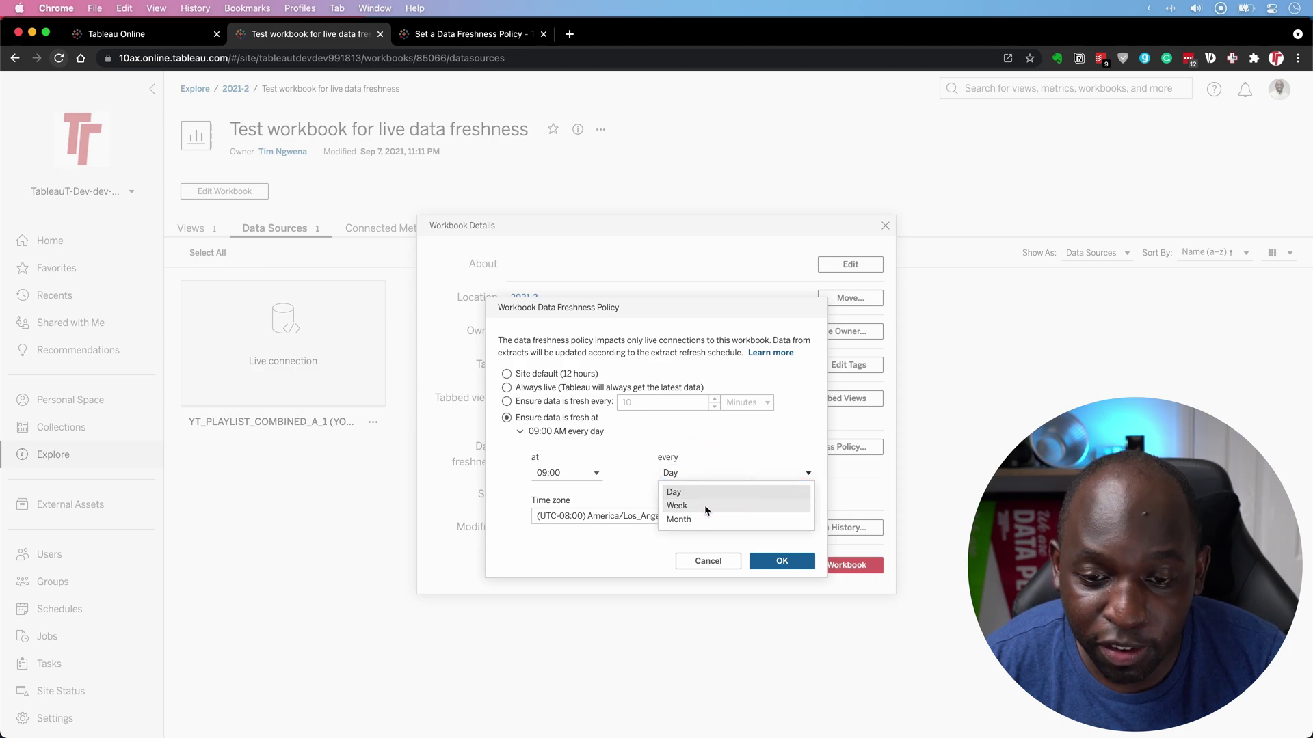
click(704, 505)
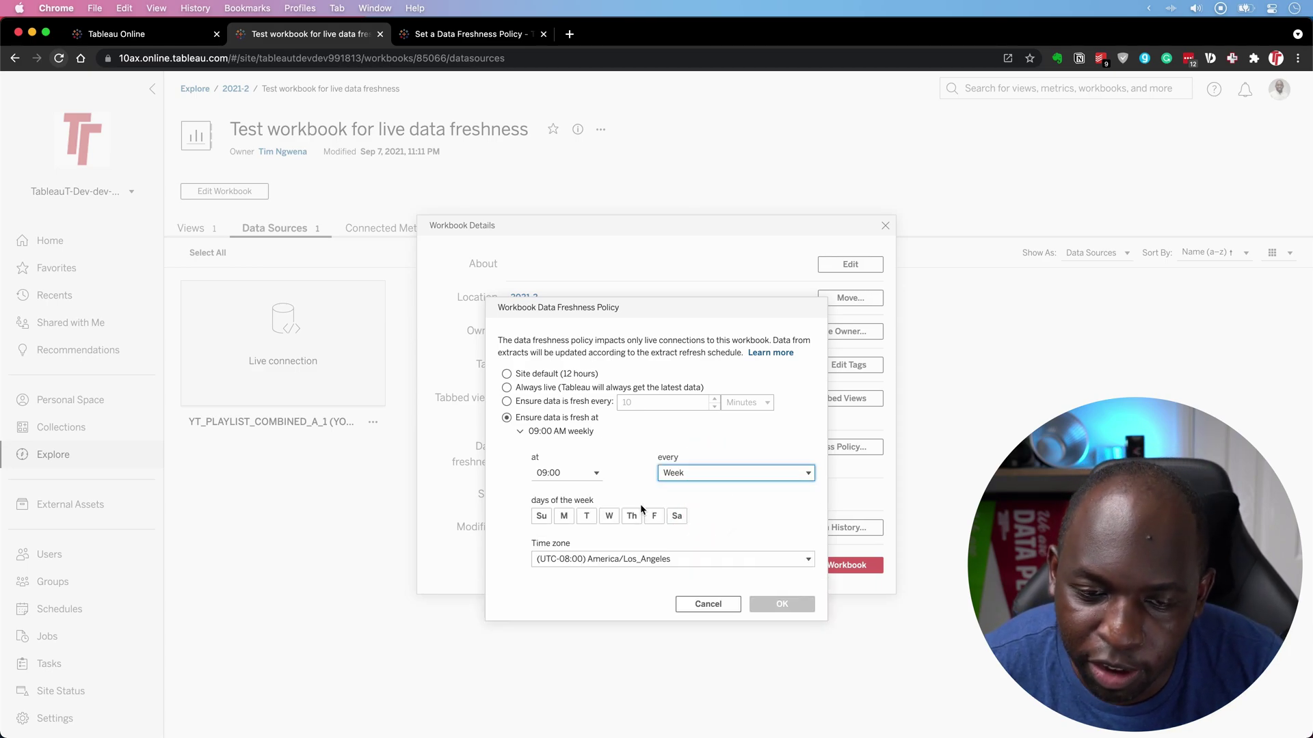
Select Monday through Friday as the refresh days
click(565, 518)
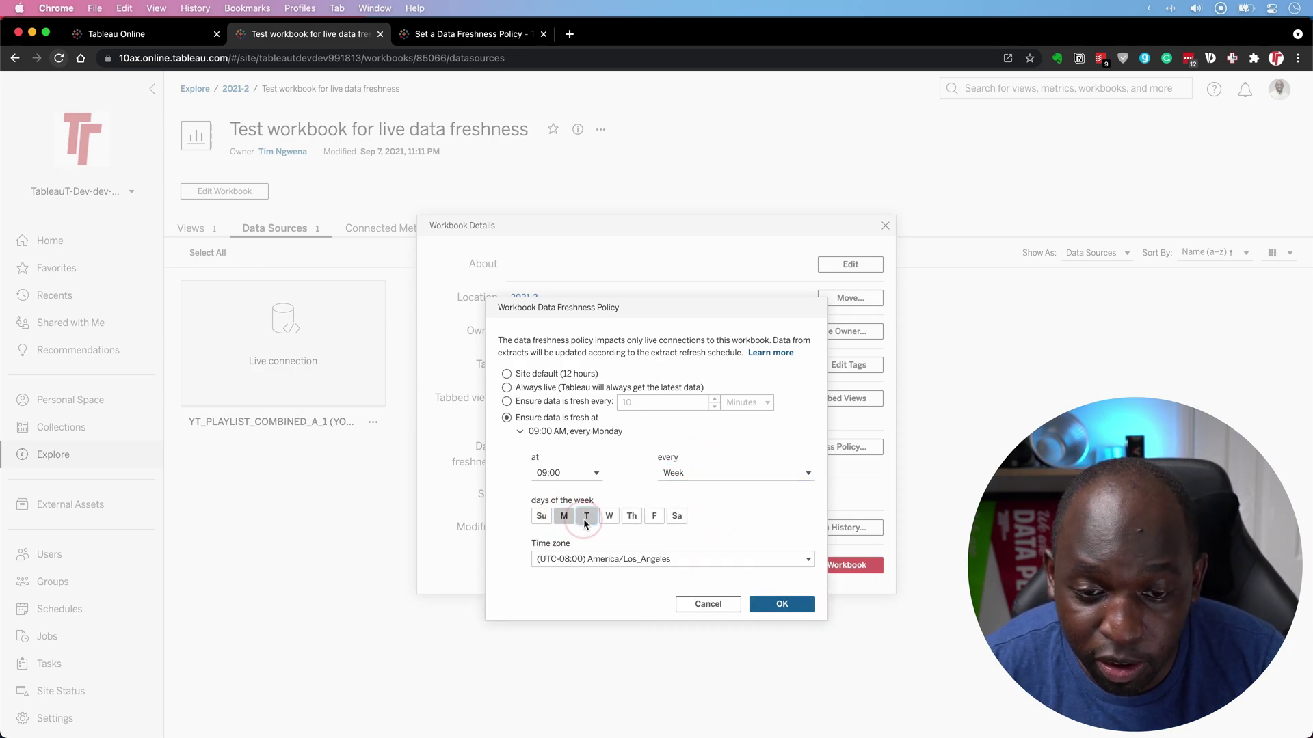
click(587, 518)
click(609, 518)
click(632, 517)
click(652, 517)
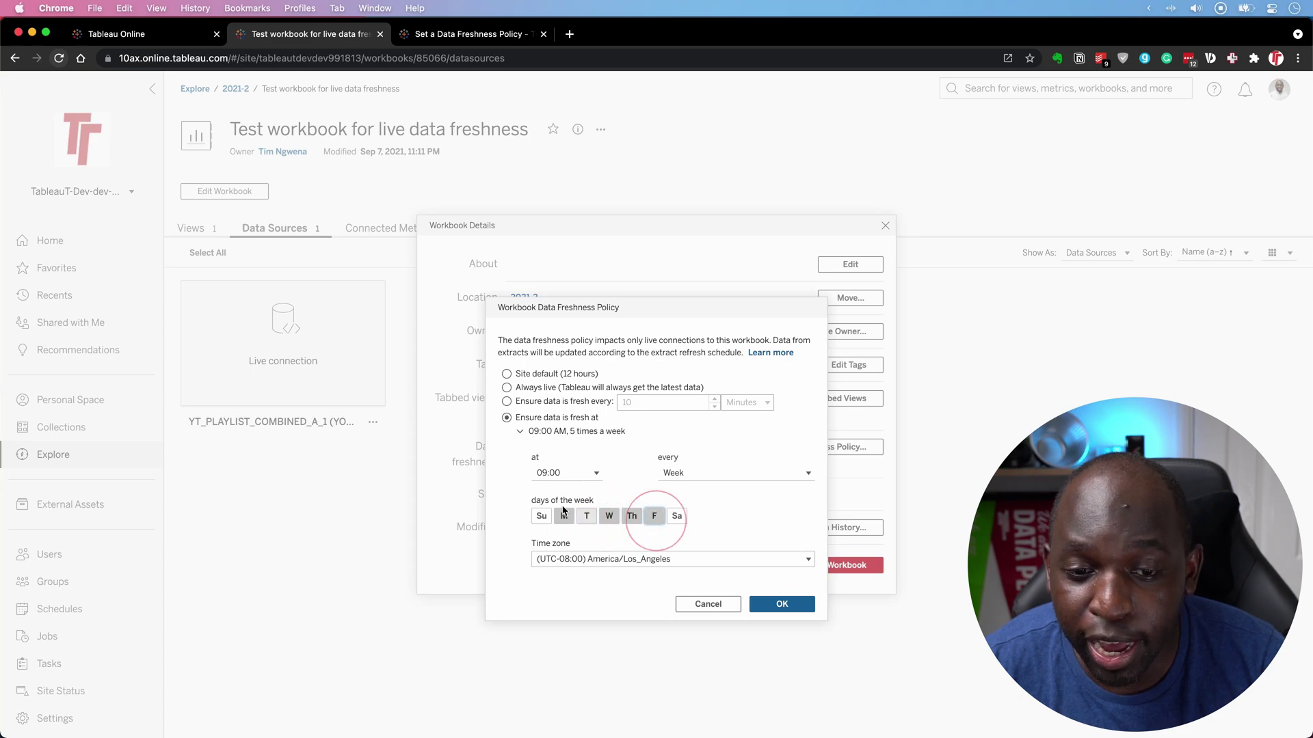
Set the weekday schedule's time zone to (UTC-06:00) America/Monterrey
click(682, 561)
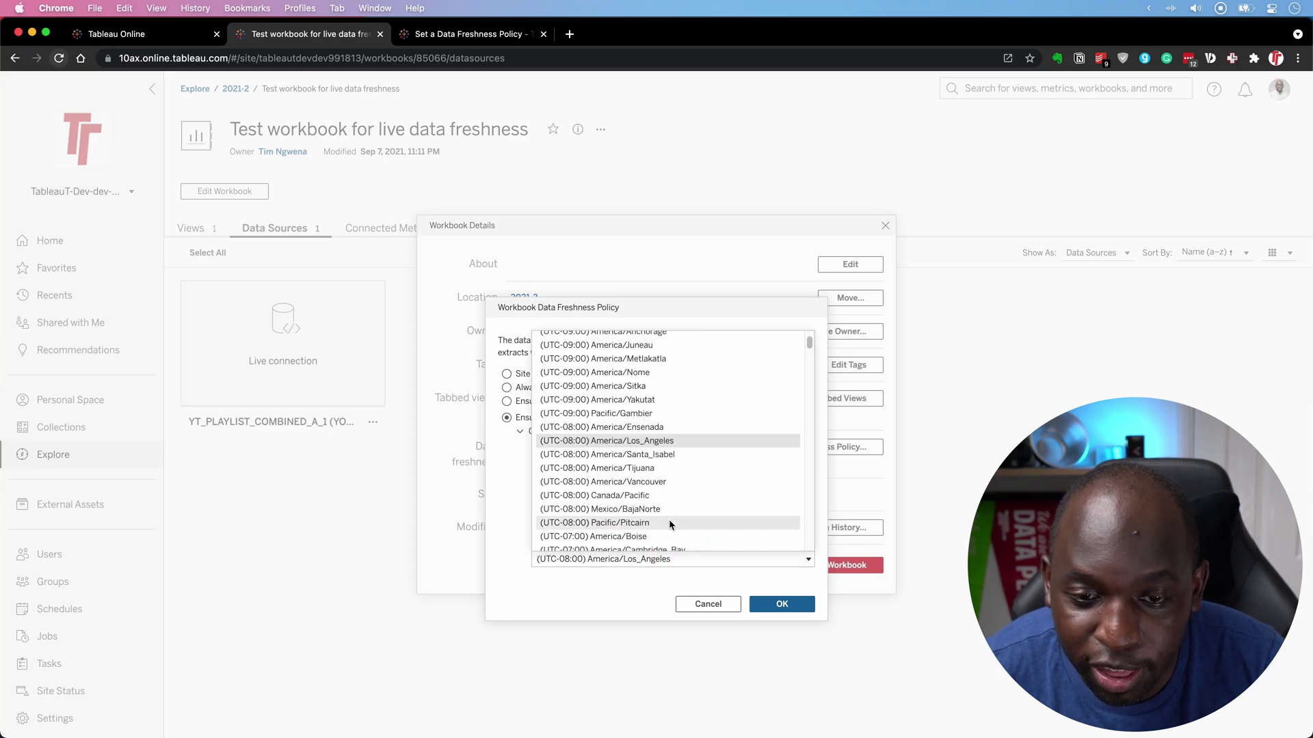
mouse_move(808, 348)
mouse_down()
mouse_move(809, 381)
mouse_move(810, 361)
mouse_up()
click(673, 395)
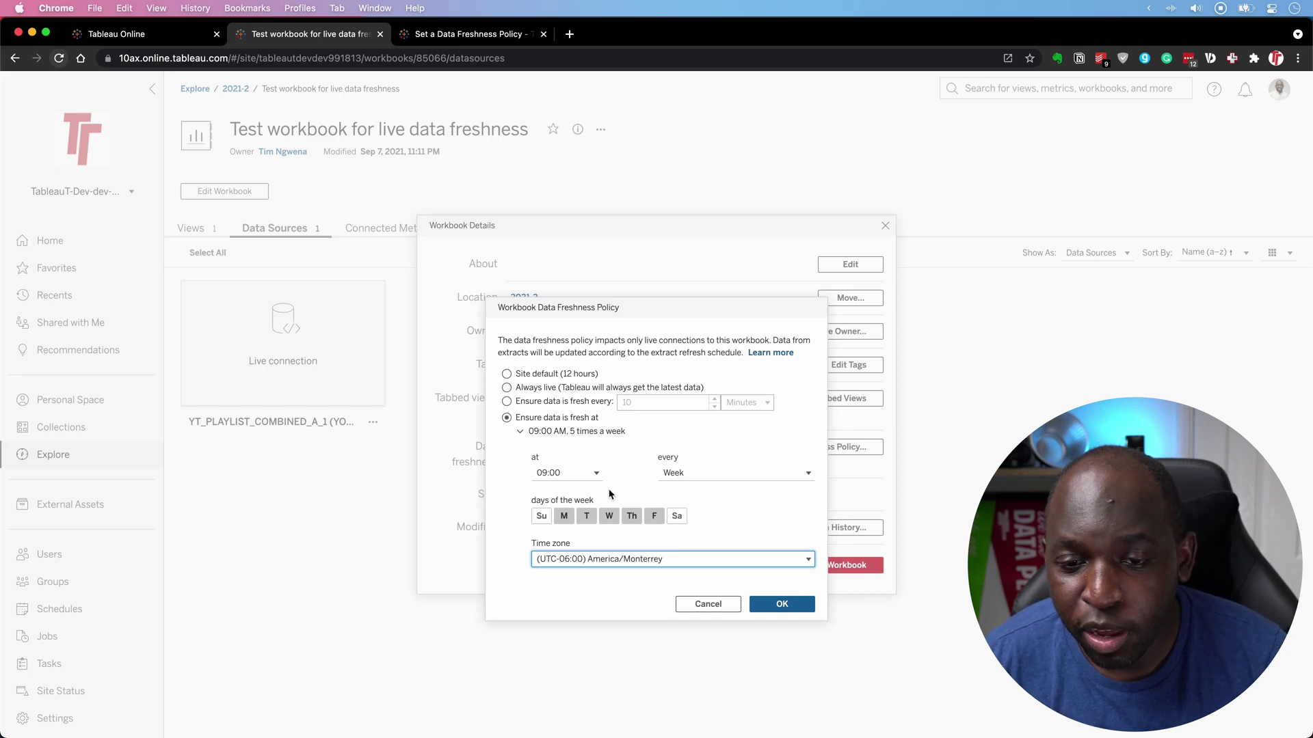
key(ctrl)
mouse_move(573, 351)
mouse_down()
mouse_move(600, 464)
mouse_move(592, 448)
mouse_up()
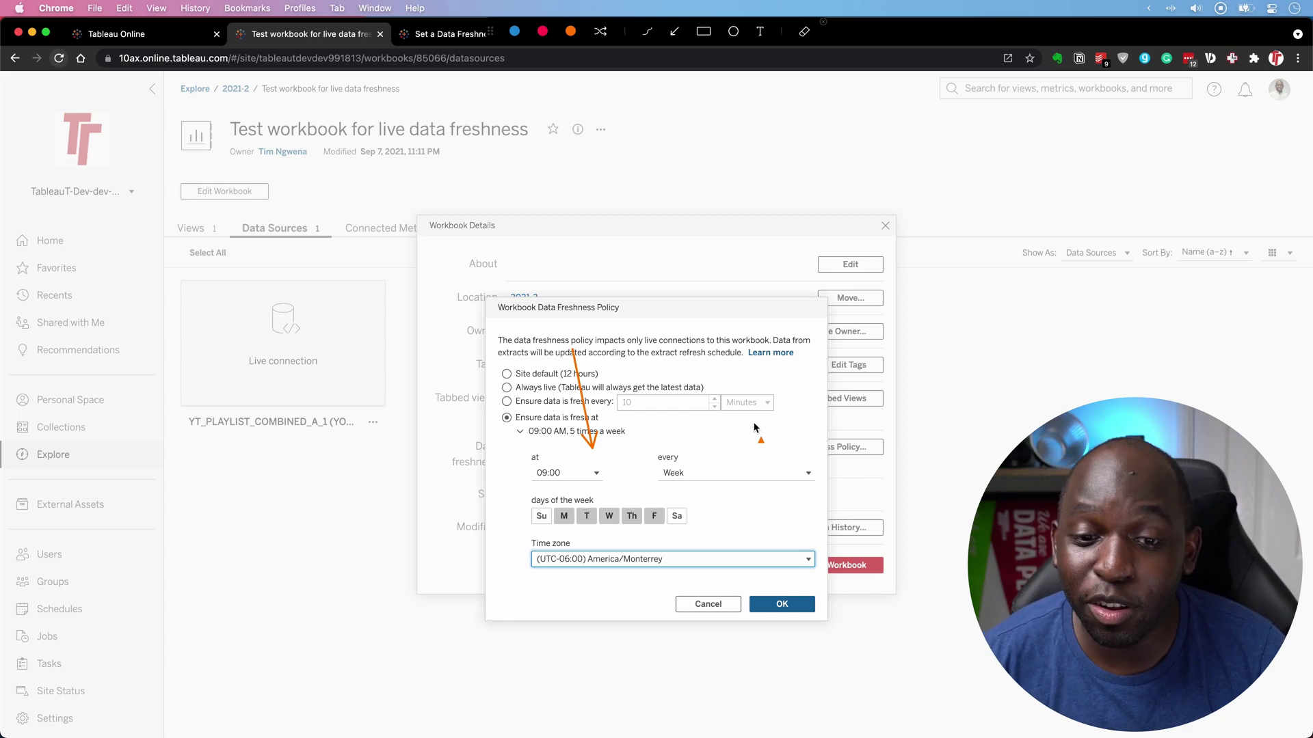
key(ctrl)
Switch back to 'Ensure data is fresh every' with the unit set to Hours
click(502, 405)
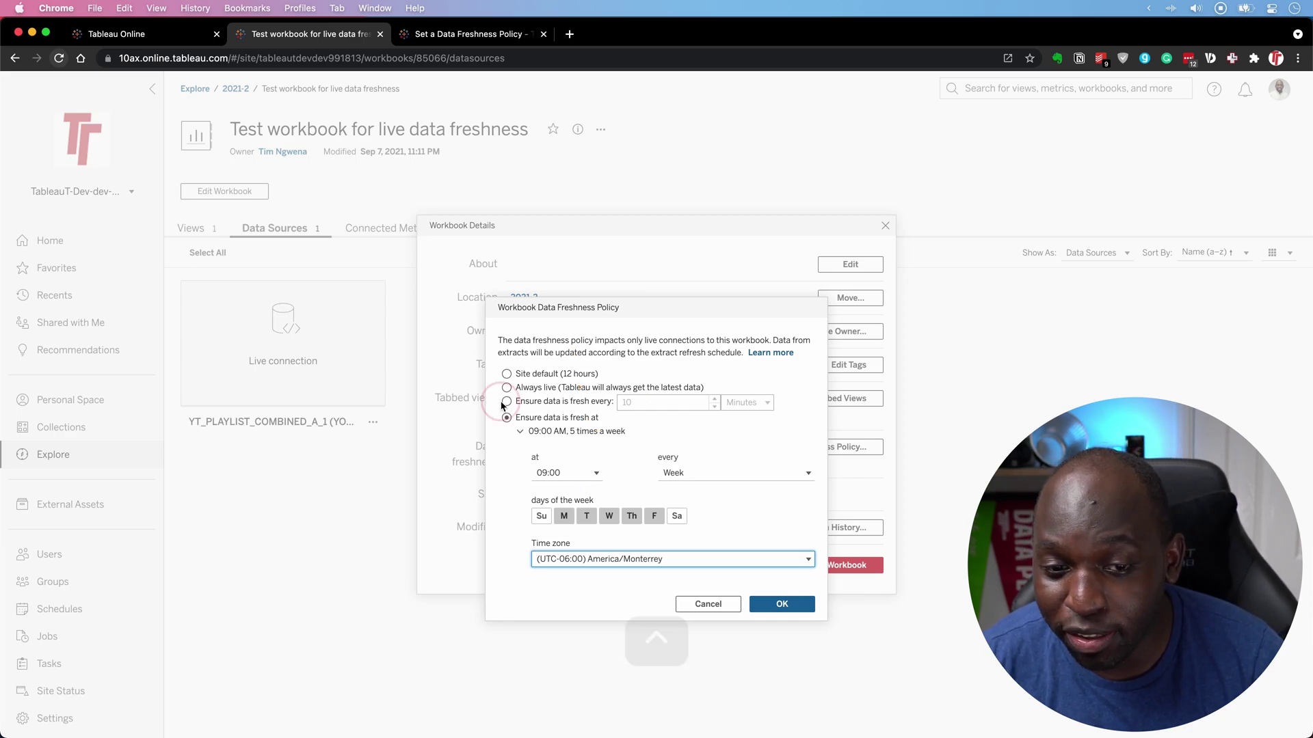
click(759, 403)
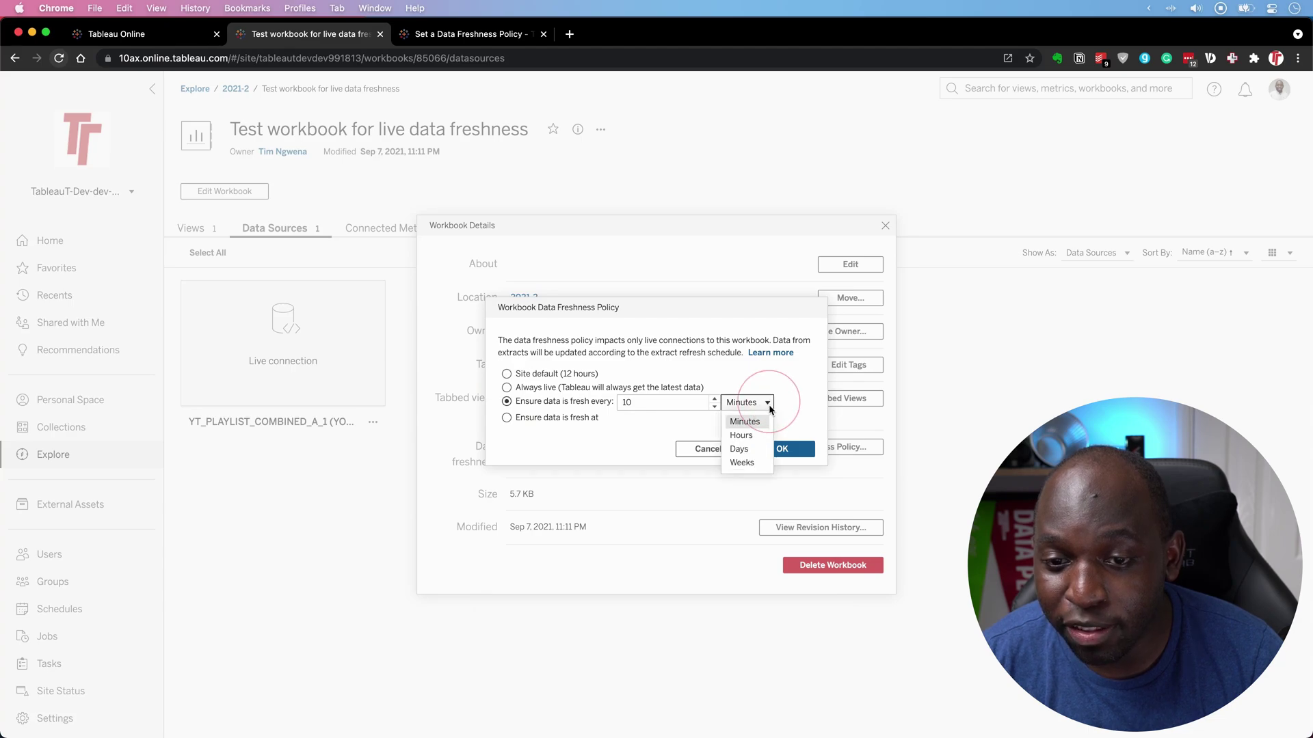
click(741, 435)
click(613, 406)
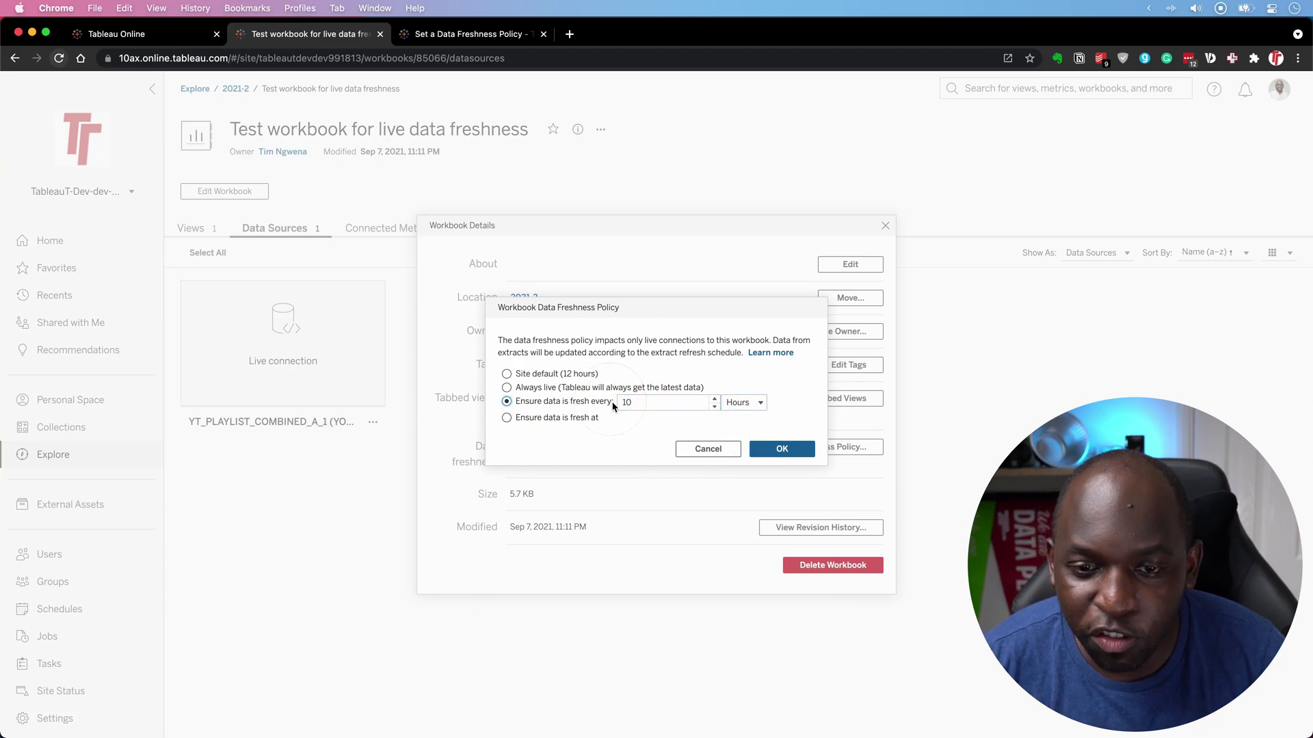
Change the interval value from 10 to 3
click(715, 407)
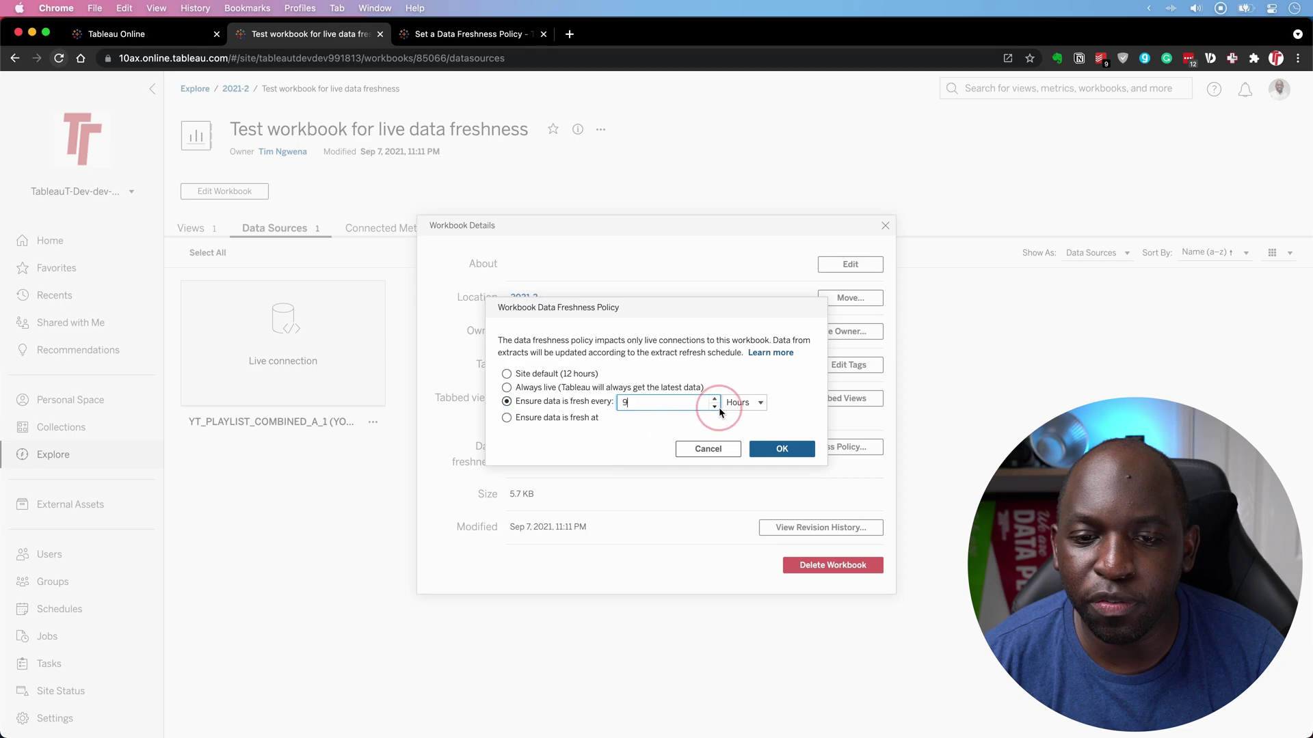
click(715, 406)
click(715, 407)
click(715, 406)
click(715, 407)
click(715, 407)
click(715, 407)
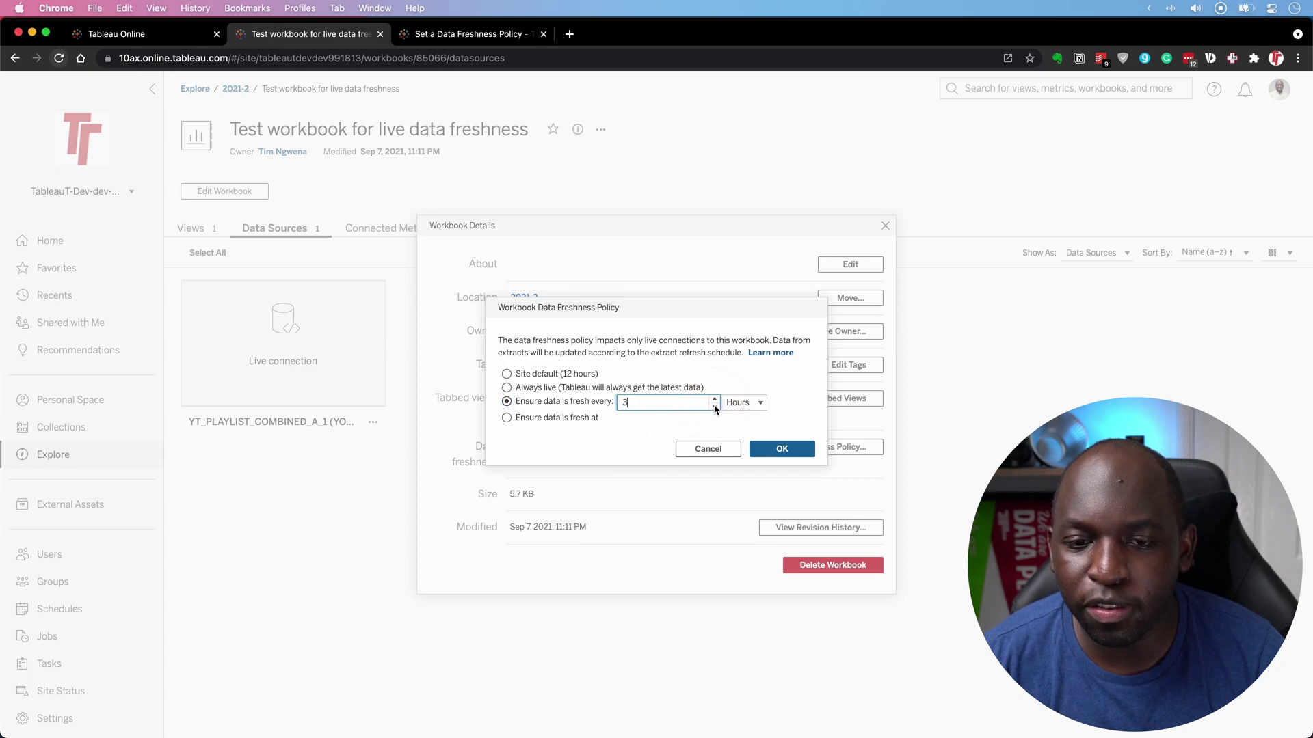
click(620, 399)
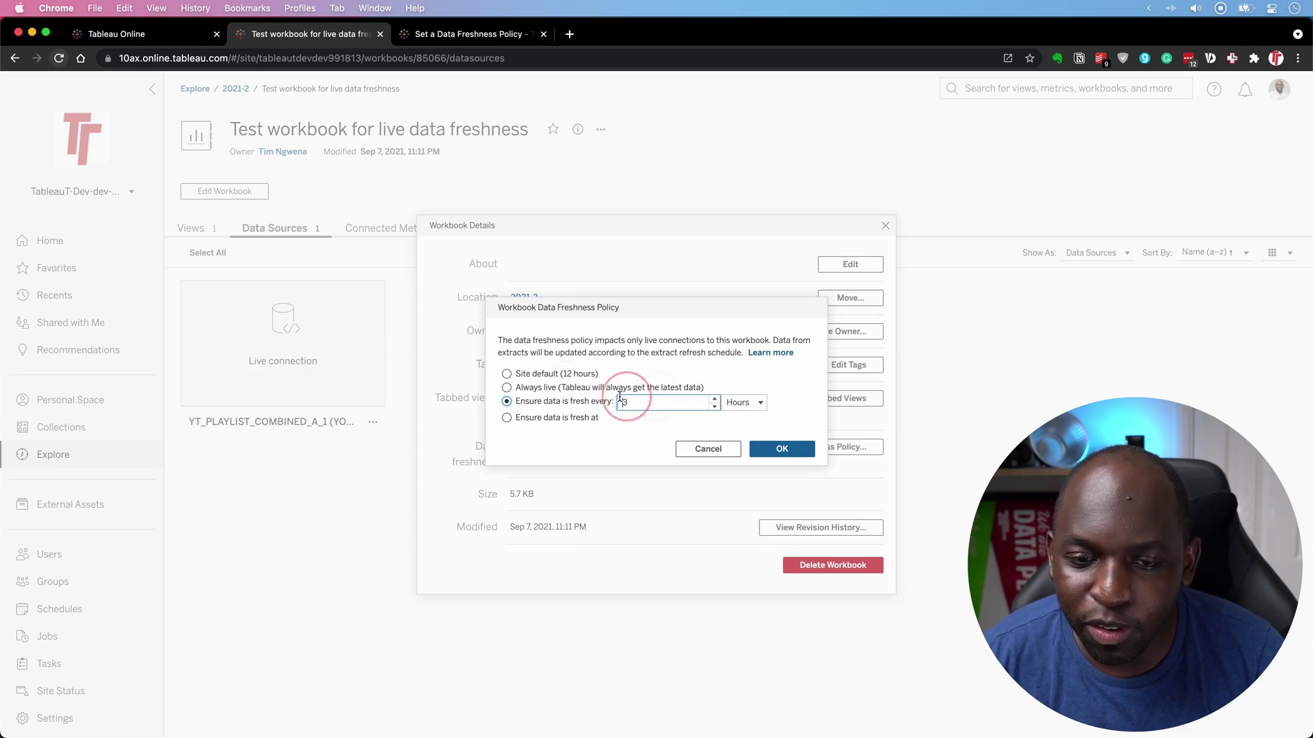
double_click(641, 404)
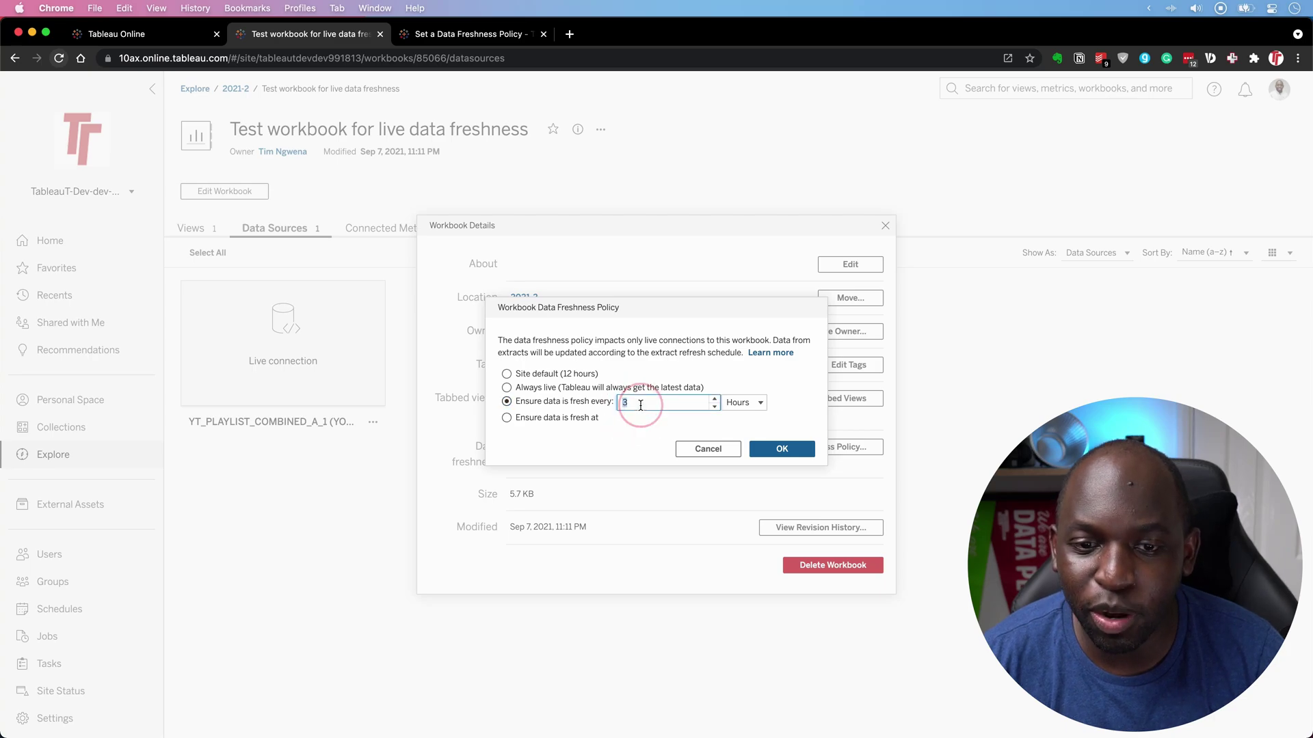
text(3)
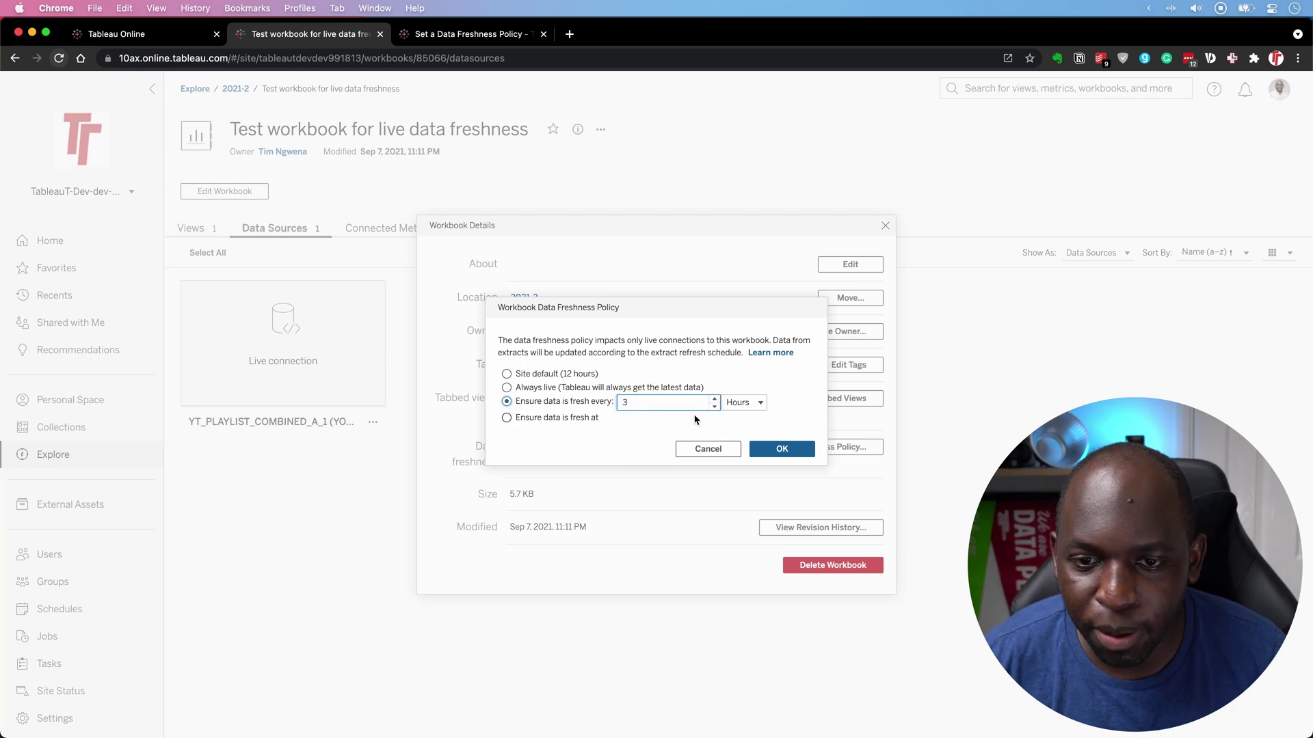